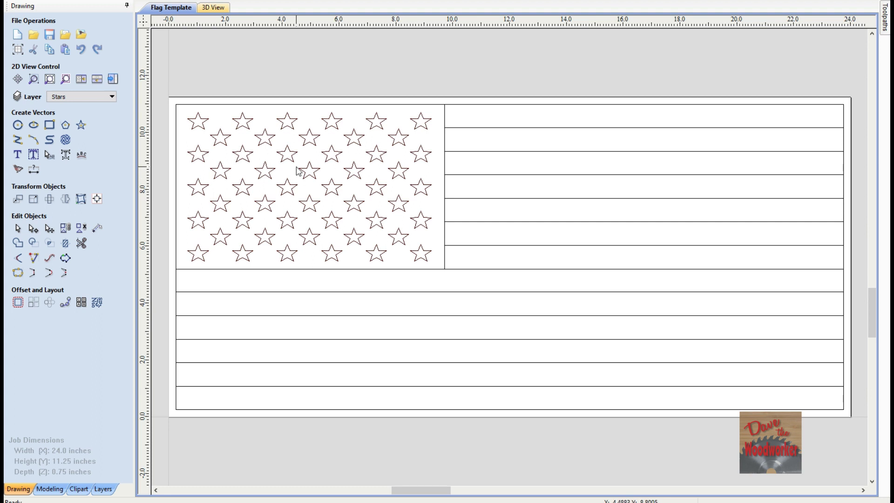
# Step: Add a new layer named "copy of lines" to the flag drawing
pyautogui.click(112, 97)
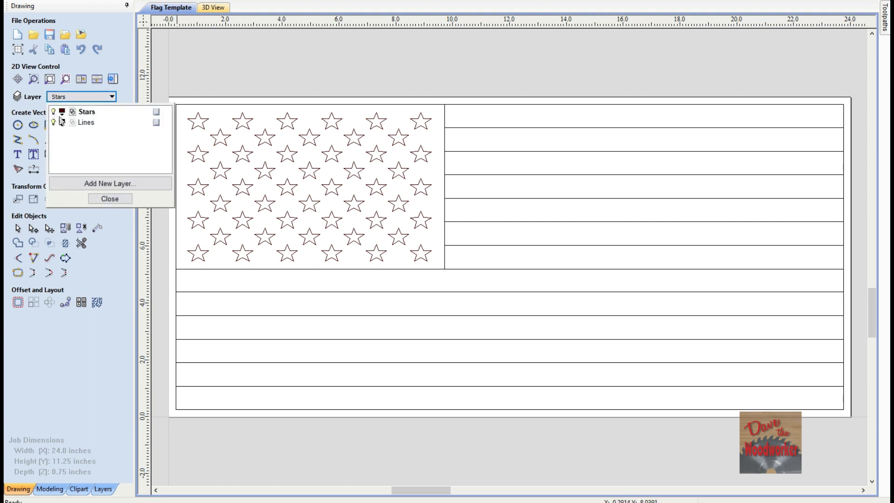
pyautogui.click(53, 113)
pyautogui.click(54, 112)
pyautogui.click(53, 122)
pyautogui.click(53, 123)
pyautogui.click(99, 184)
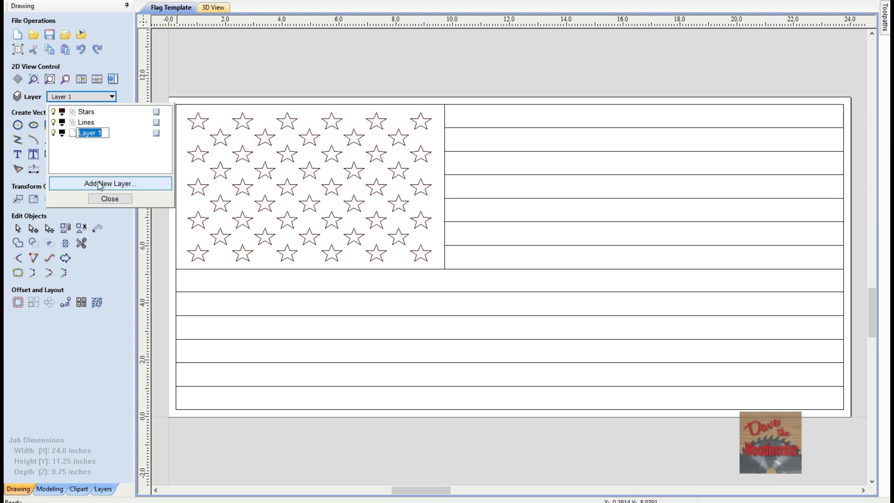
pyautogui.write('copy of lines')
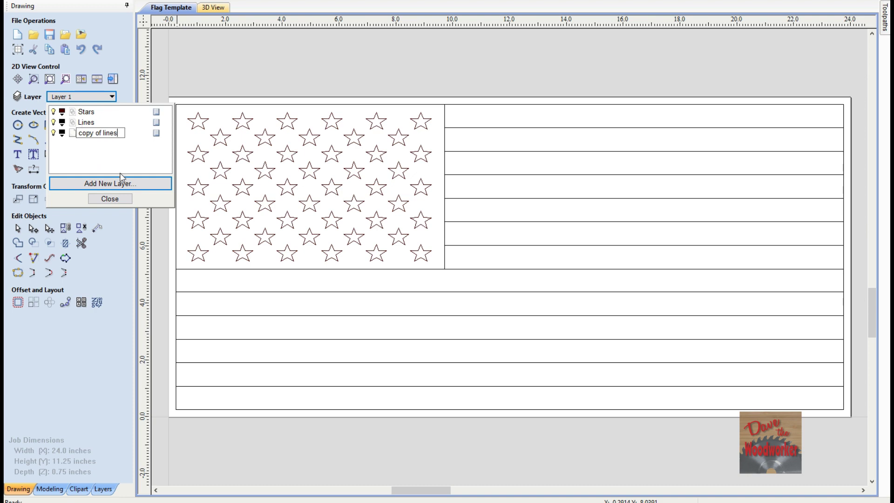
# Step: Hide the Stars layer and copy all the flag's border, union and stripe lines to the "copy of lines" layer
pyautogui.click(53, 112)
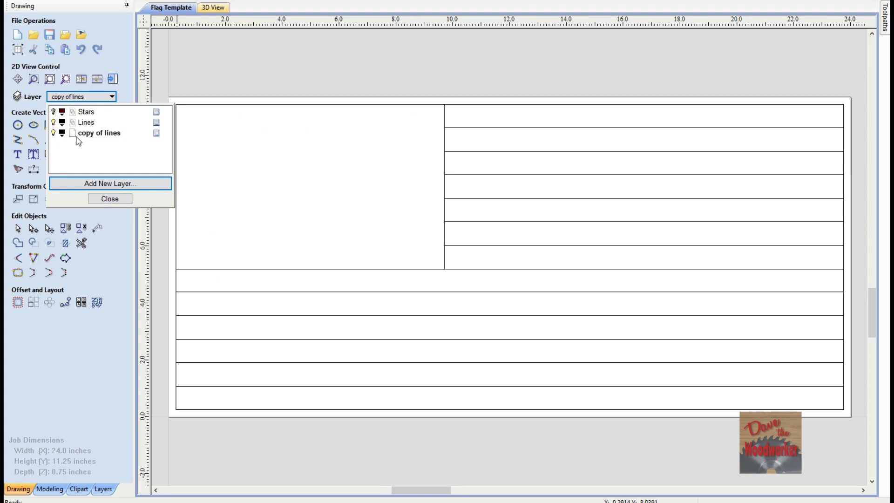
pyautogui.click(110, 200)
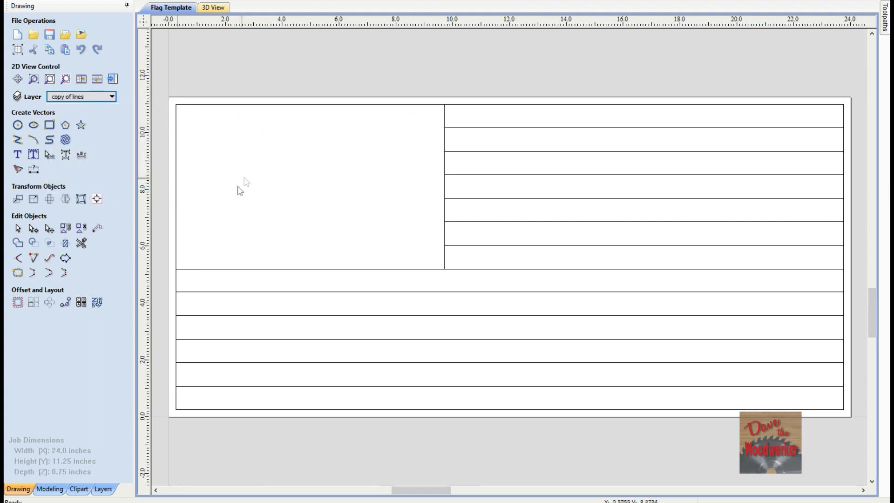
pyautogui.moveTo(169, 95); pyautogui.dragTo(851, 446)
pyautogui.rightClick(486, 221)
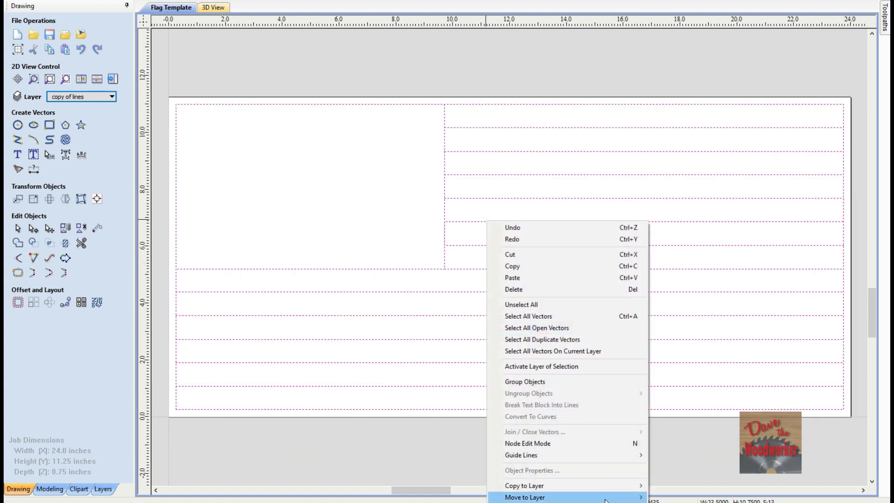
pyautogui.moveTo(611, 486)
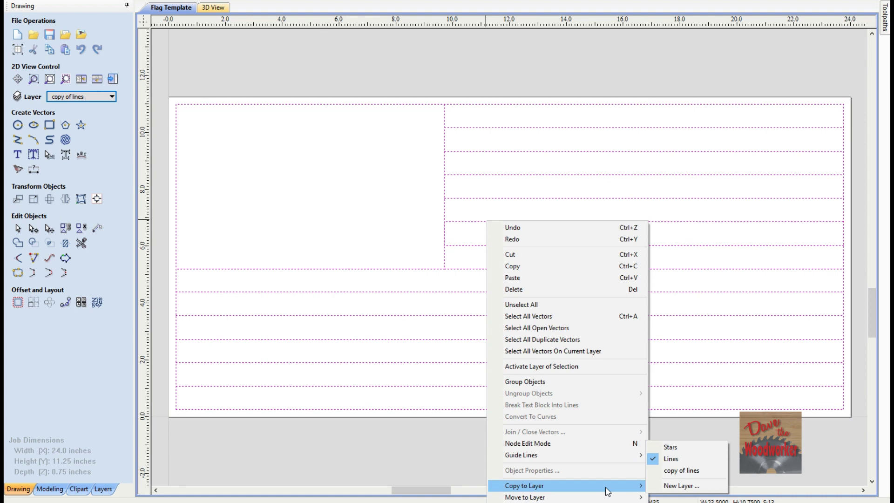
pyautogui.click(678, 471)
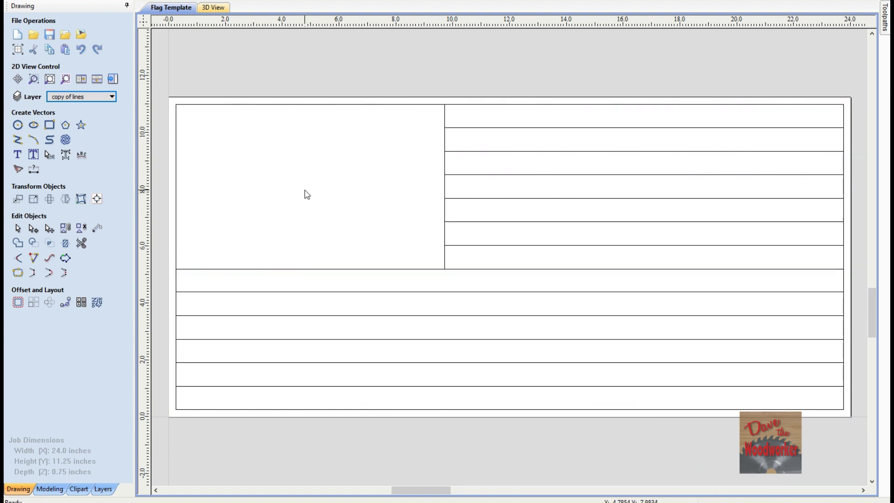
# Step: Hide the original Lines layer, keeping only the "copy of lines" layer visible
pyautogui.click(112, 97)
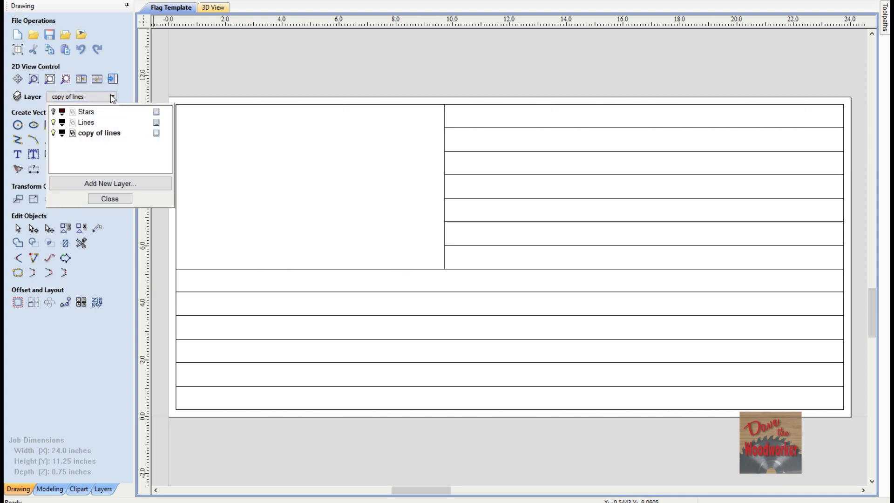
pyautogui.click(54, 133)
pyautogui.click(53, 122)
pyautogui.click(54, 122)
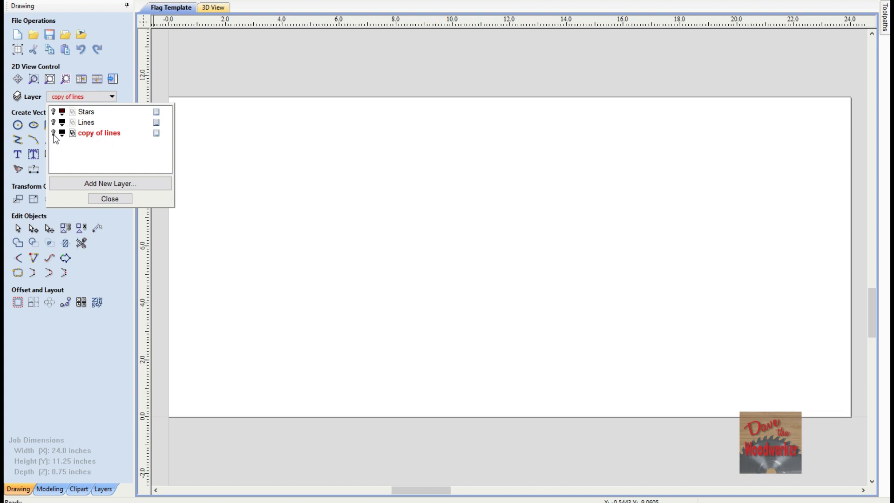
pyautogui.click(54, 133)
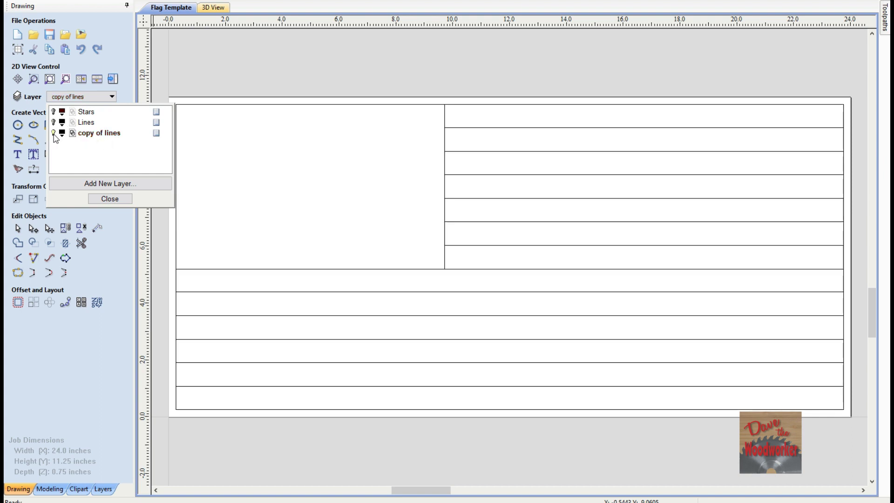
pyautogui.click(110, 199)
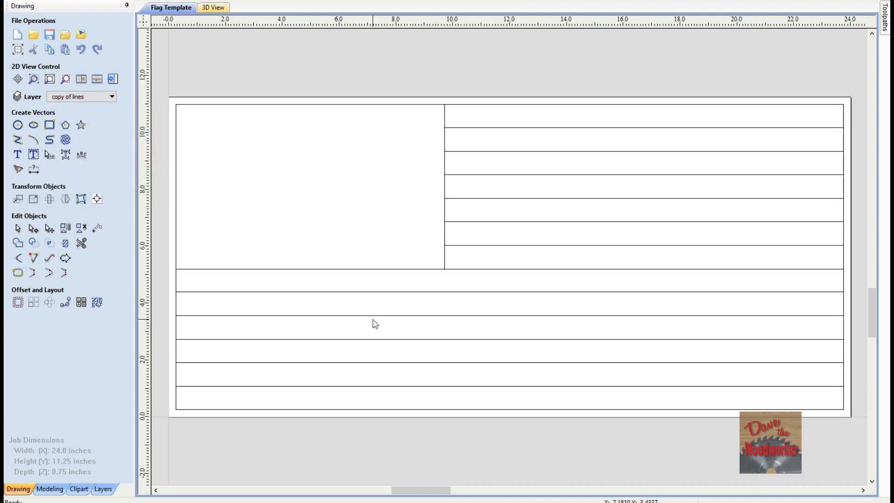
# Step: Add another layer named "Text" and keep it as the active layer
pyautogui.click(111, 97)
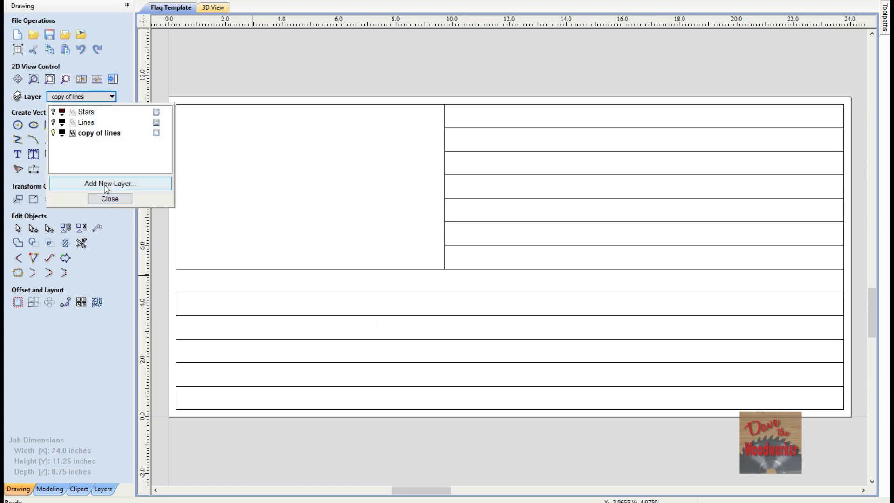
pyautogui.click(107, 185)
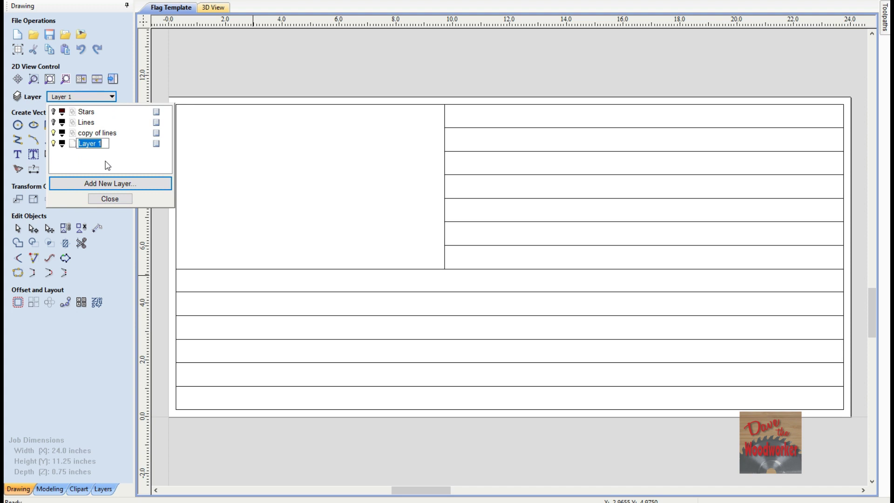
pyautogui.write('Text')
pyautogui.press('Return')
pyautogui.click(110, 198)
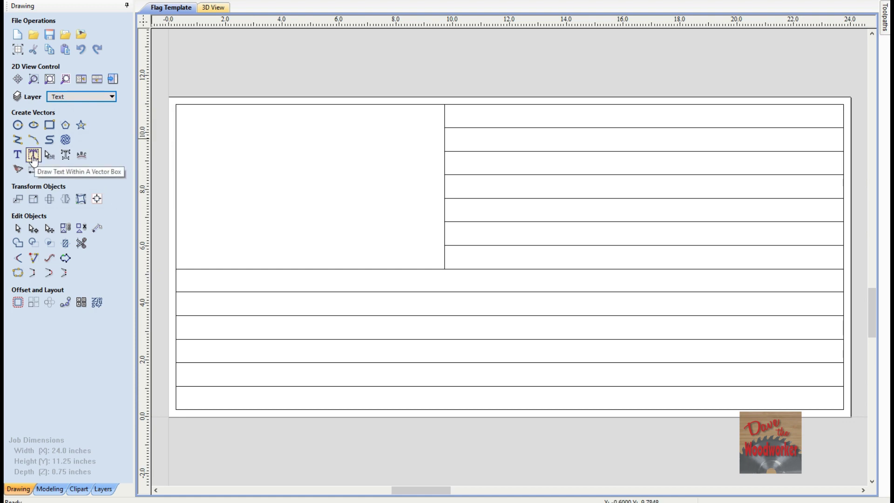
# Step: Create the text AMERICA in the Stencil font, laid out automatically within the flag's outer border rectangle
pyautogui.click(175, 236)
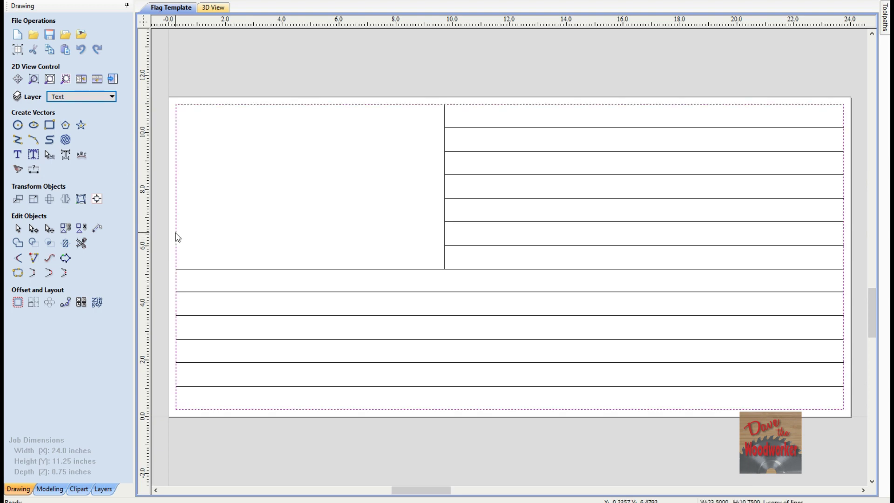
pyautogui.click(67, 154)
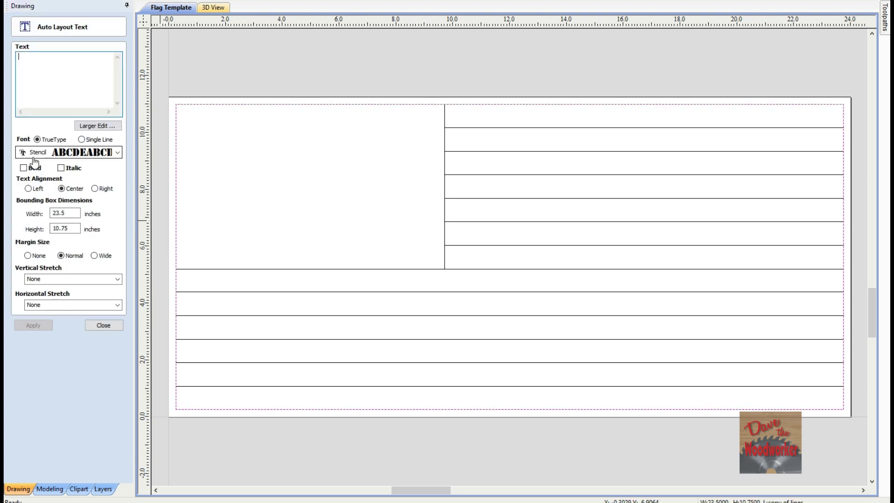
pyautogui.write('AMERICA')
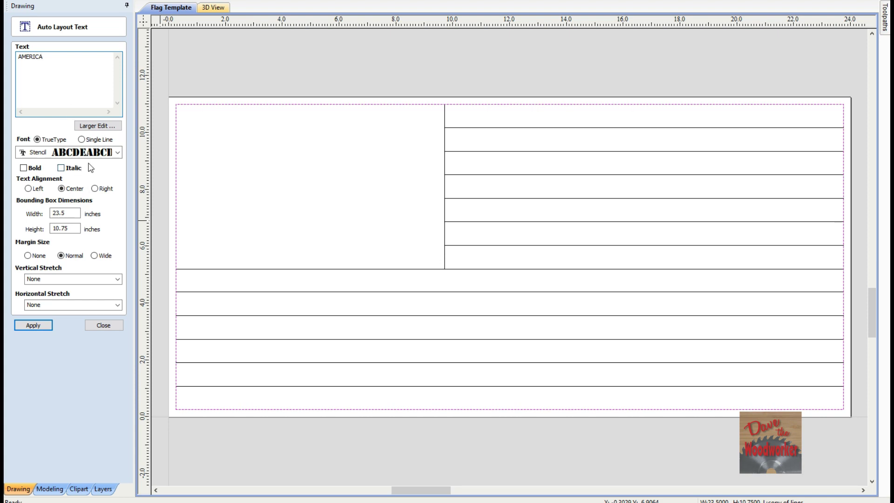
pyautogui.click(40, 323)
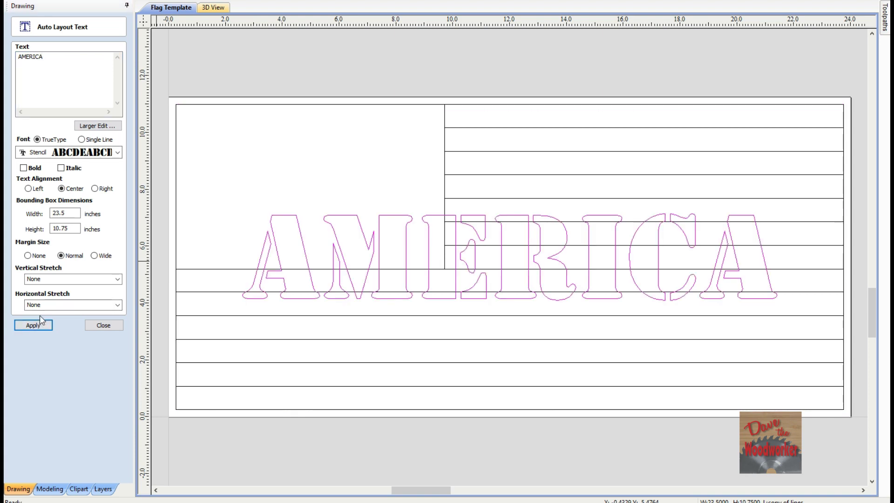
pyautogui.click(100, 326)
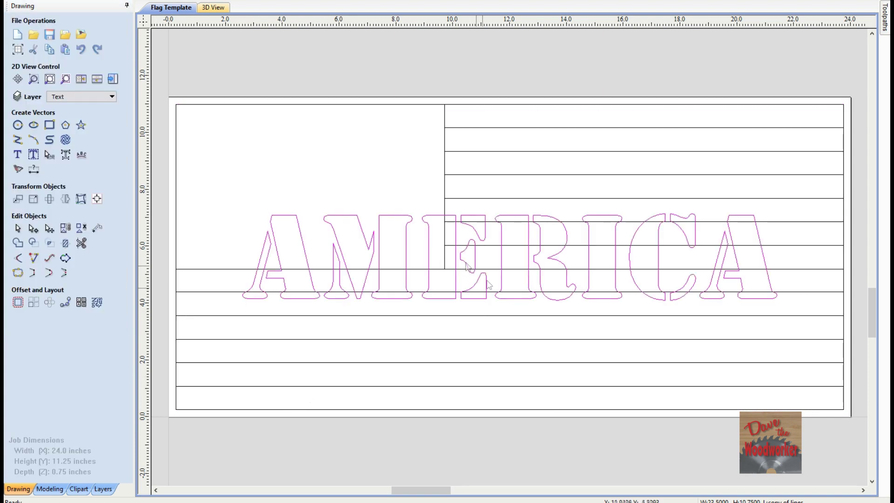
# Step: Rotate the AMERICA text counter-clockwise so it rises diagonally to the right, and reposition it over the flag
pyautogui.click(551, 256)
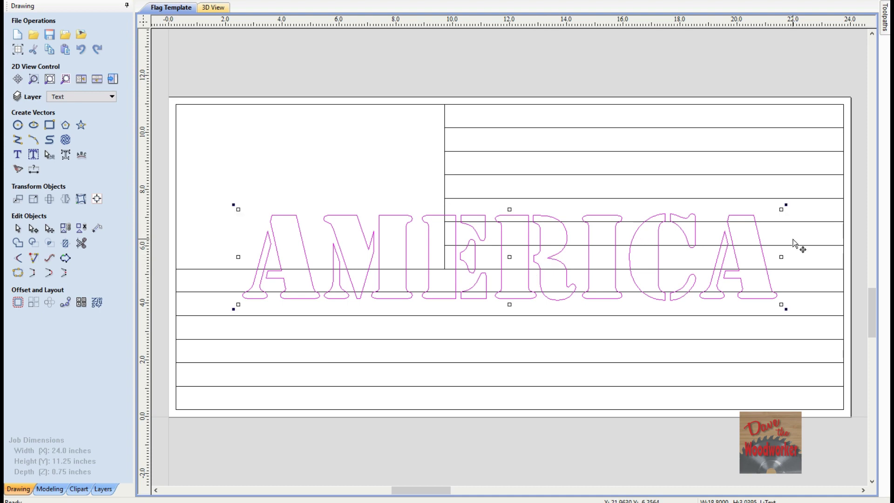
pyautogui.moveTo(786, 204); pyautogui.dragTo(729, 141)
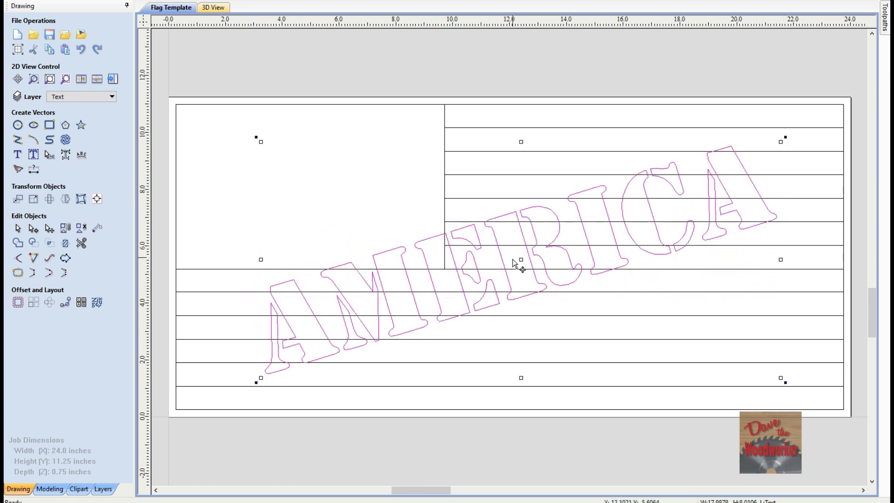
pyautogui.moveTo(521, 258); pyautogui.dragTo(512, 283)
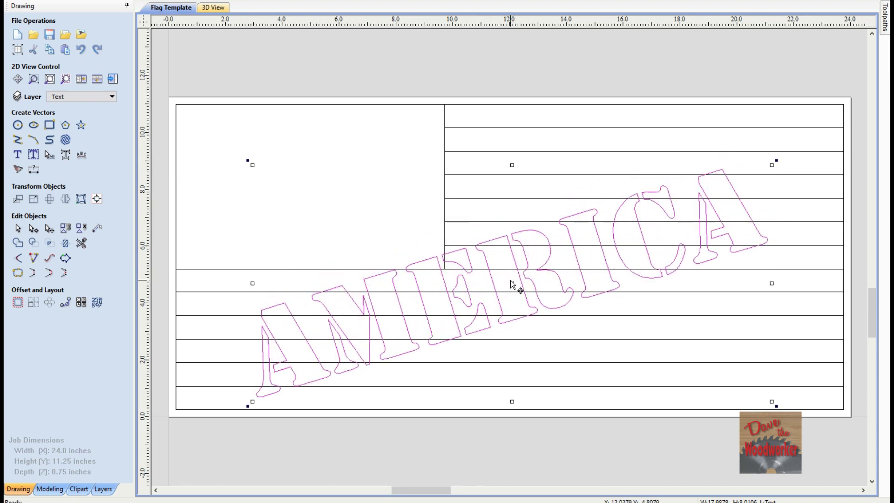
pyautogui.click(525, 276)
pyautogui.click(521, 277)
pyautogui.moveTo(520, 277); pyautogui.dragTo(532, 272)
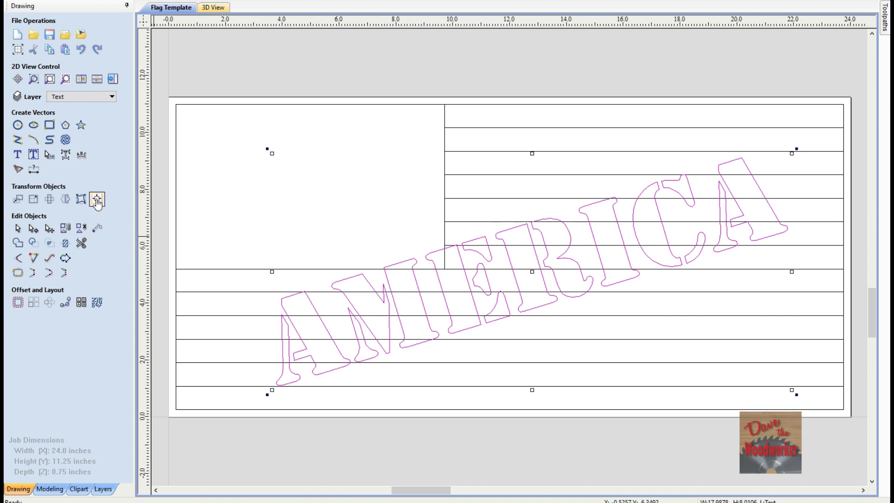
# Step: Centre the rotated AMERICA text horizontally on the material
pyautogui.click(81, 199)
pyautogui.click(43, 67)
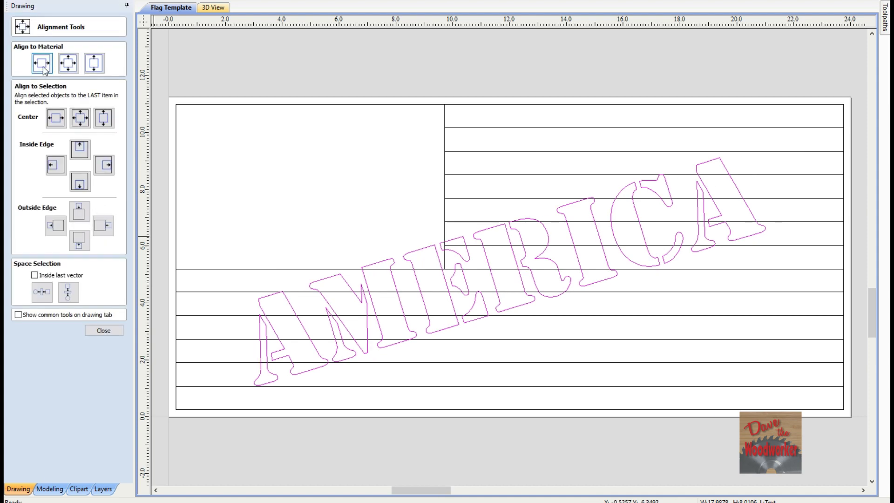
pyautogui.click(104, 330)
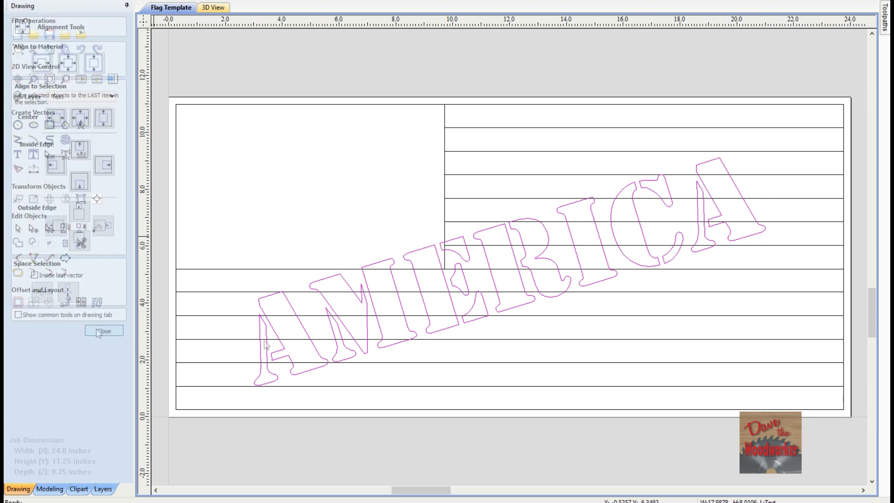
# Step: Move the rotated AMERICA text slightly up and to the right on the flag
pyautogui.click(491, 274)
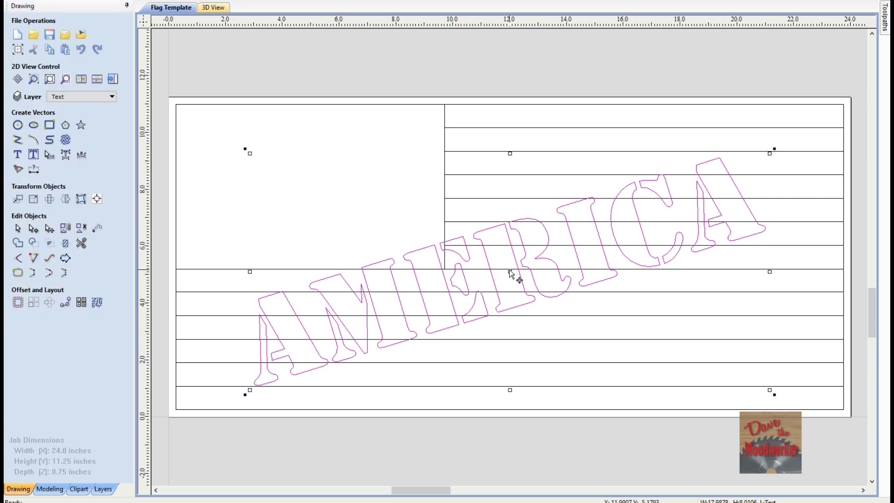
pyautogui.click(520, 267)
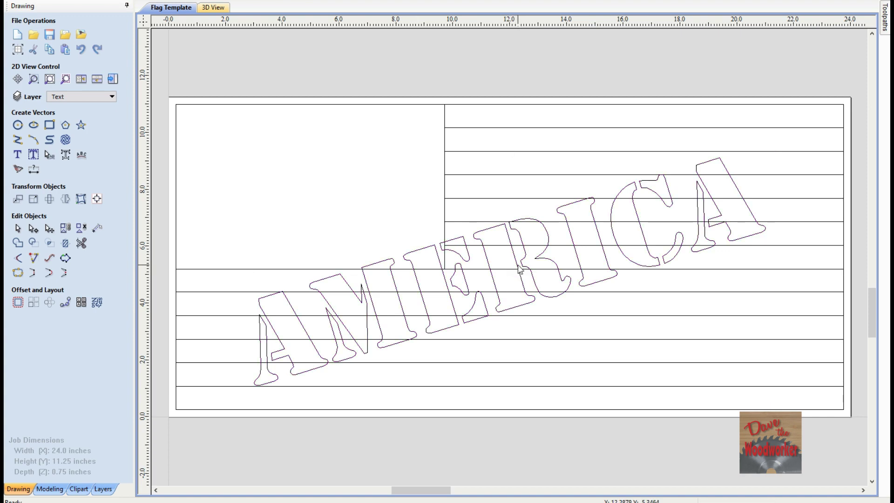
pyautogui.click(518, 269)
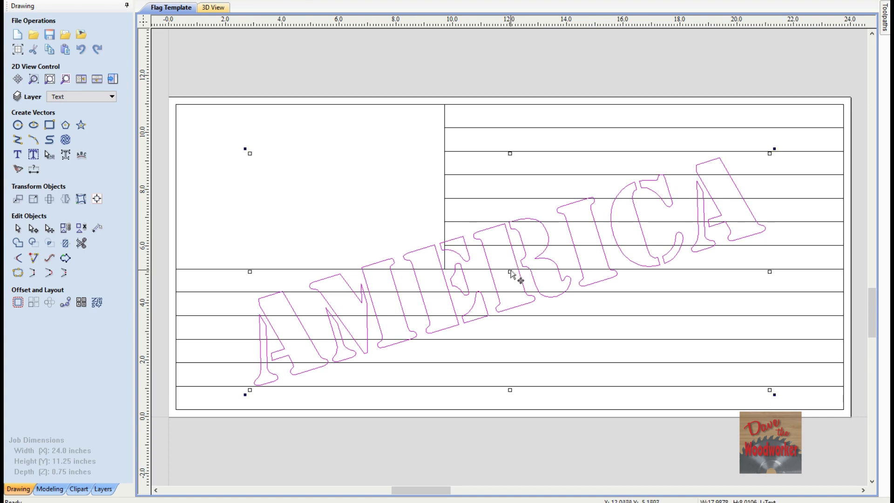
pyautogui.moveTo(510, 269); pyautogui.dragTo(531, 259)
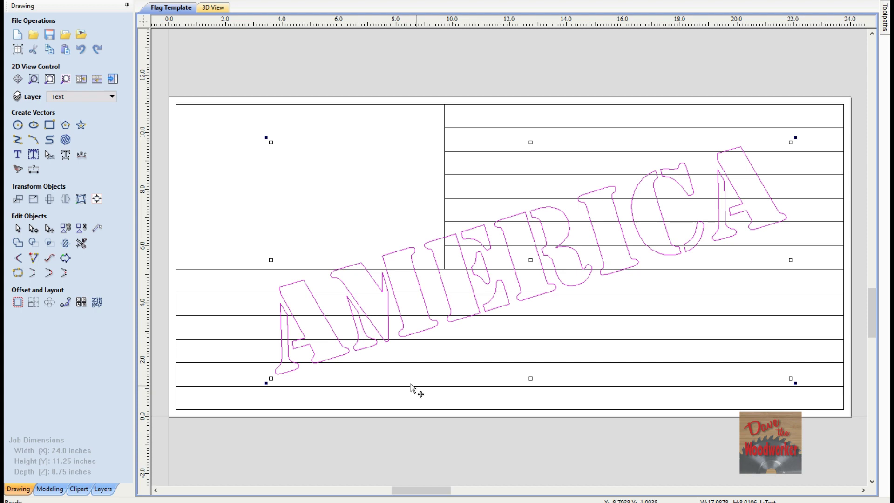
# Step: Convert the AMERICA text to curves and clear the selection of its letter outlines
pyautogui.rightClick(414, 255)
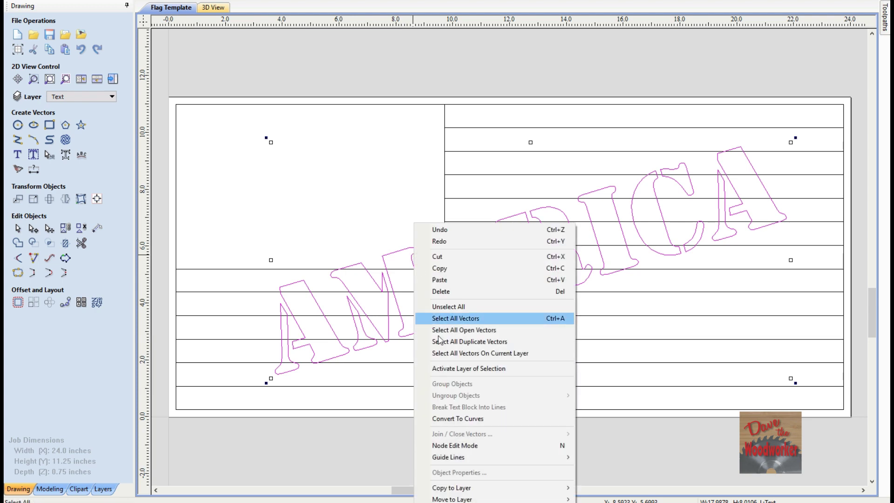
pyautogui.click(467, 419)
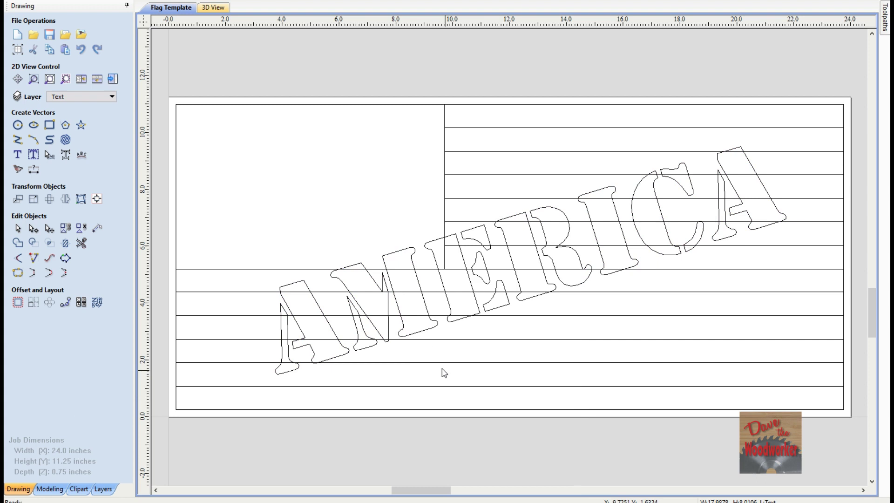
pyautogui.click(424, 328)
pyautogui.click(389, 305)
pyautogui.click(359, 326)
# Step: Hide the "copy of lines" layer so only the Text layer is shown
pyautogui.click(111, 96)
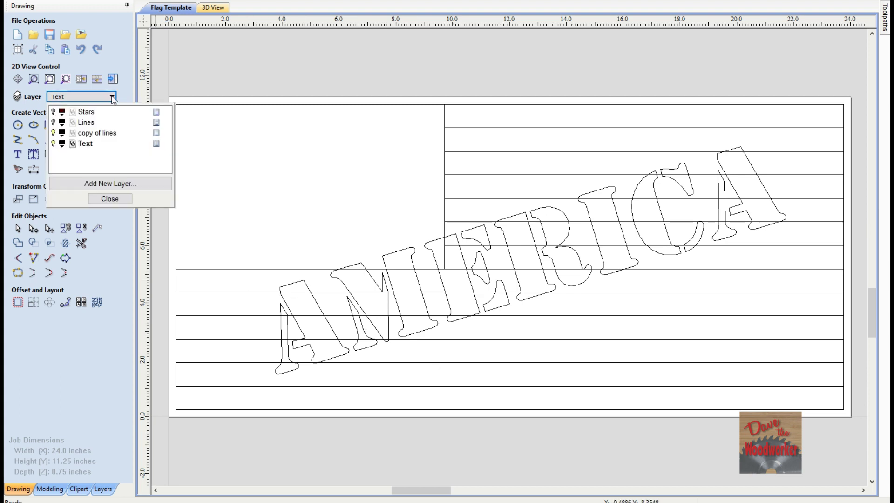
pyautogui.click(53, 133)
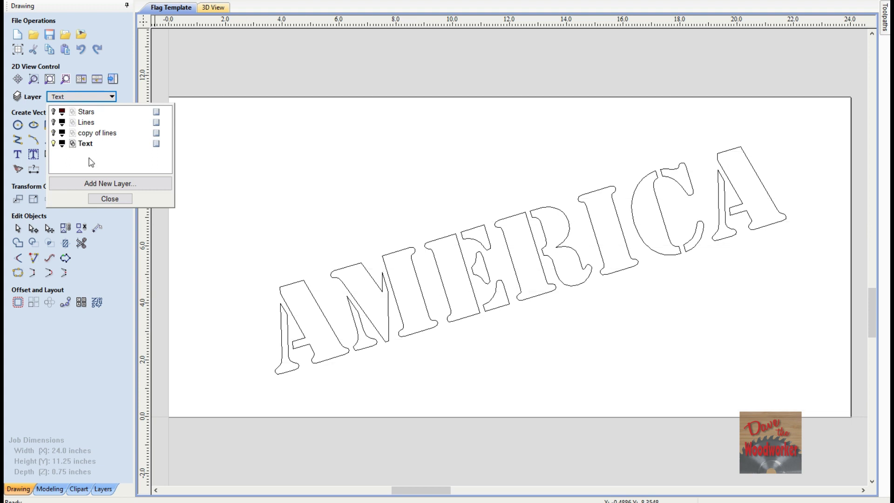
pyautogui.click(110, 199)
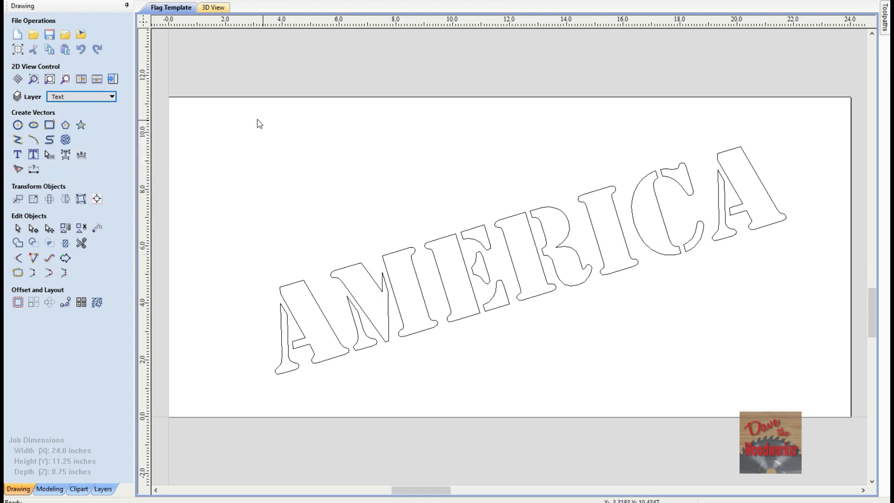
# Step: Offset all AMERICA letter outlines outwards by 0.5 inches, keeping the originals
pyautogui.moveTo(262, 222); pyautogui.dragTo(810, 417)
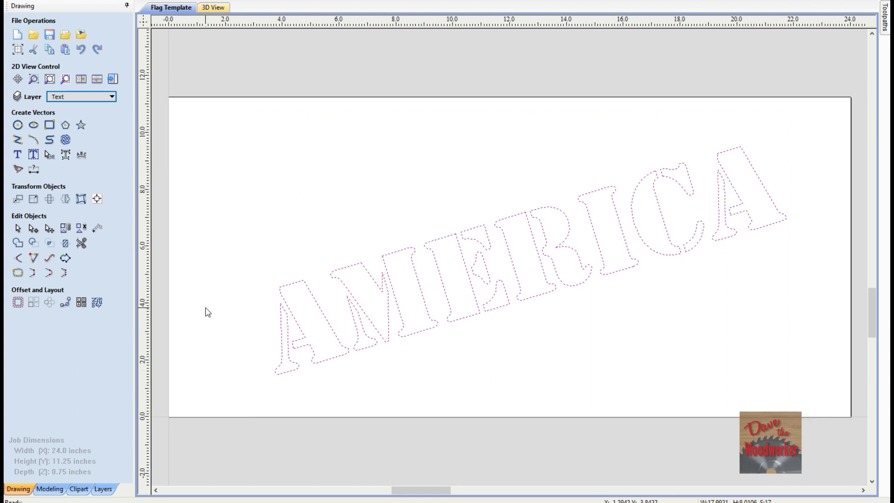
pyautogui.click(17, 304)
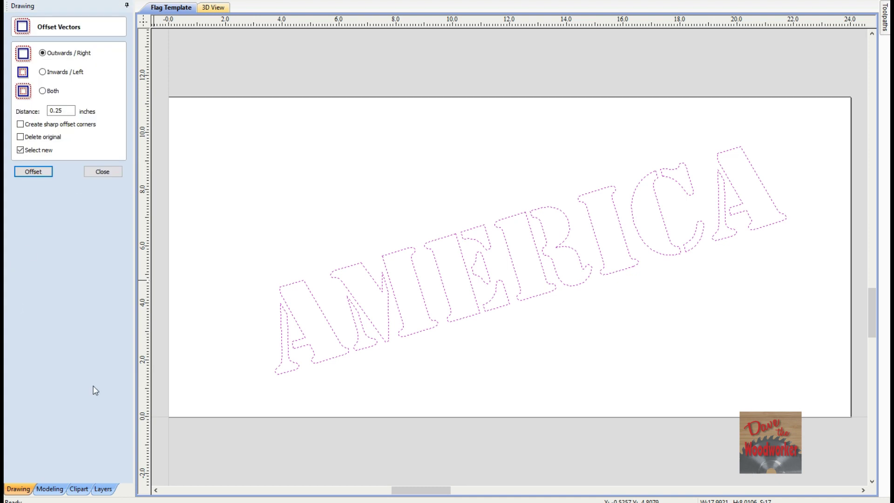
pyautogui.click(60, 111)
pyautogui.click(39, 173)
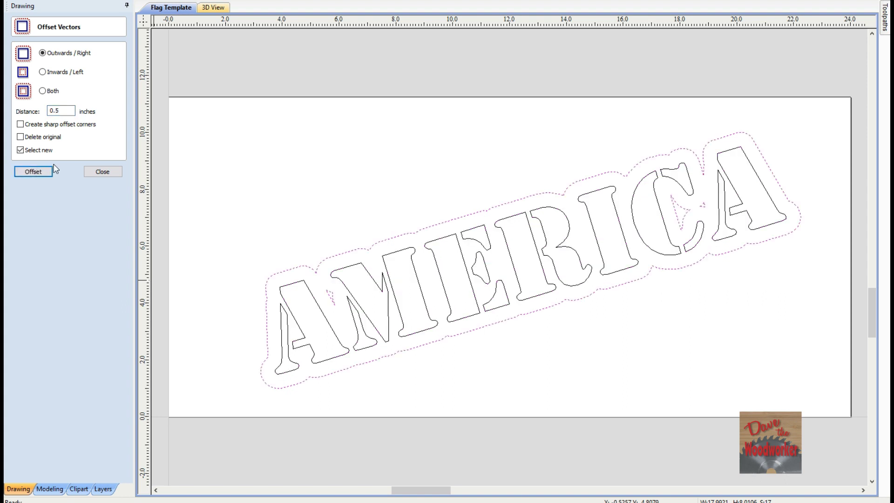
pyautogui.click(105, 172)
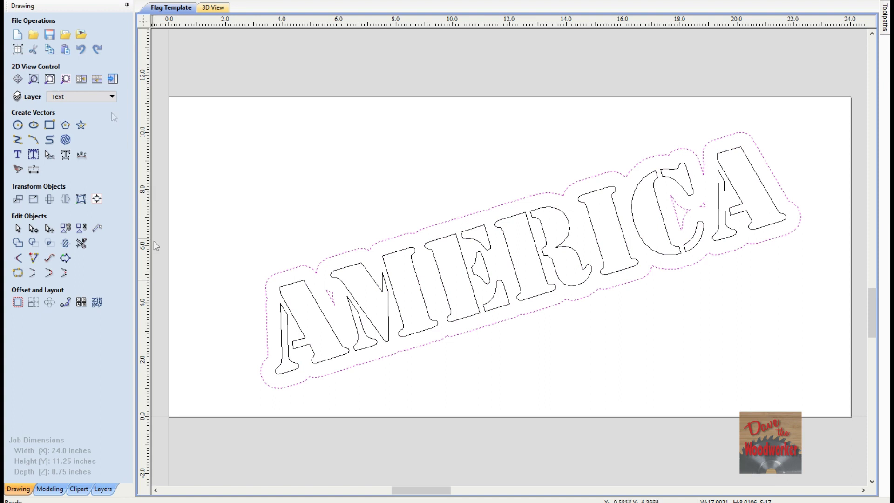
# Step: Delete the small stray offset pieces between the first A and M and between the C and last A
pyautogui.click(457, 367)
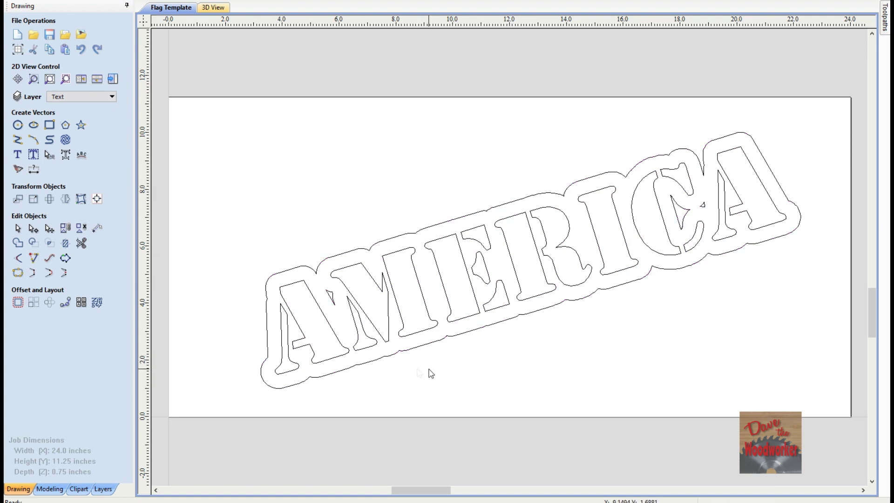
pyautogui.click(332, 301)
pyautogui.press('Delete')
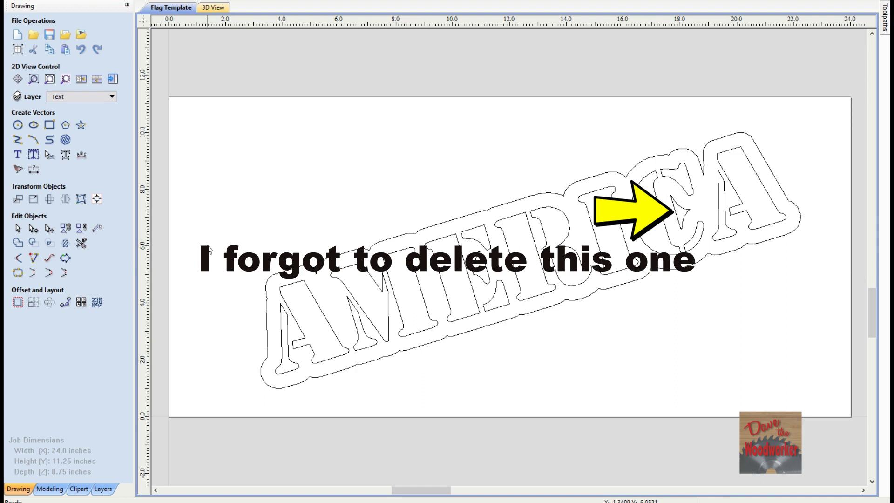
# Step: Add a new layer named Offset
pyautogui.click(111, 99)
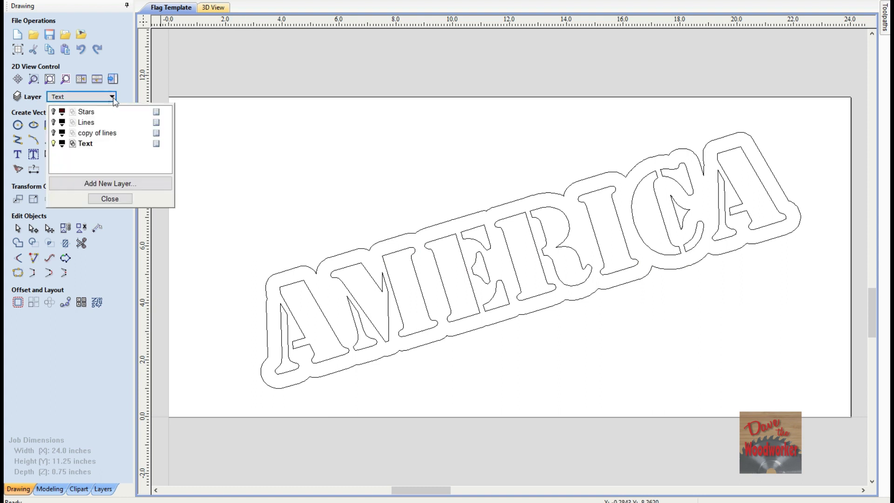
pyautogui.click(108, 184)
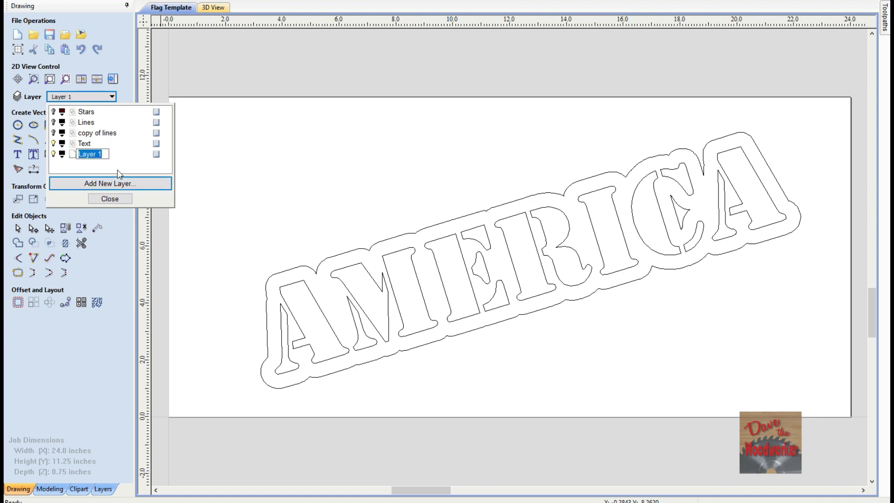
pyautogui.write('Offset')
pyautogui.press('Return')
pyautogui.click(110, 198)
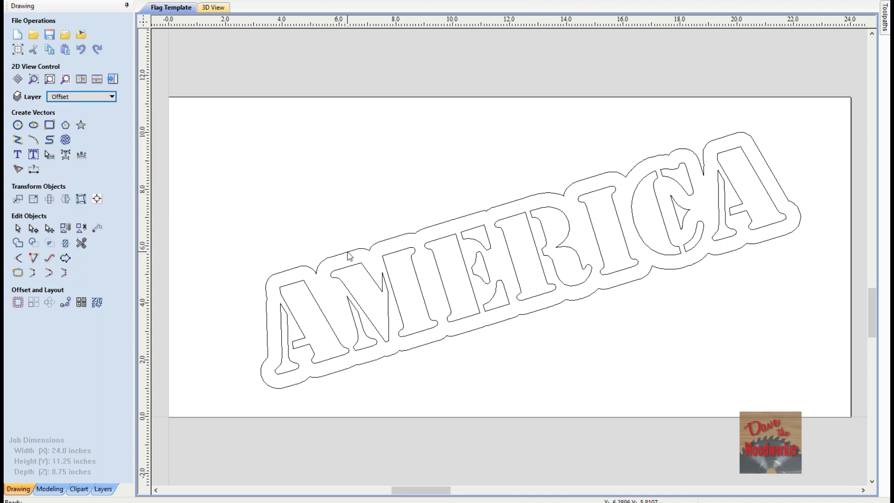
# Step: Move the outer offset outline around AMERICA to the Offset layer
pyautogui.click(348, 252)
pyautogui.rightClick(349, 252)
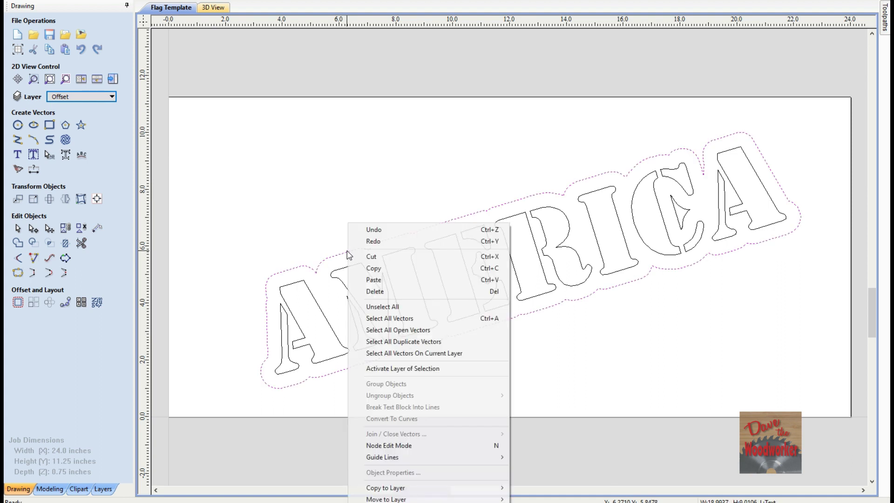
pyautogui.moveTo(467, 498)
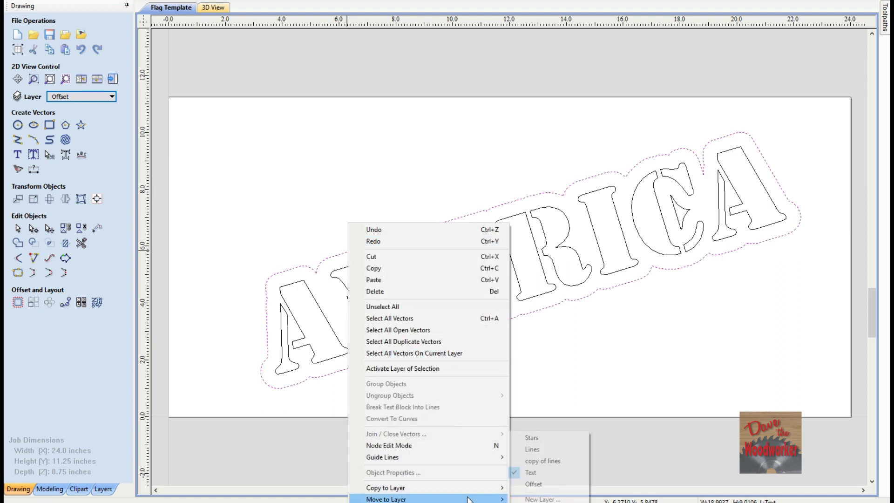
pyautogui.click(524, 484)
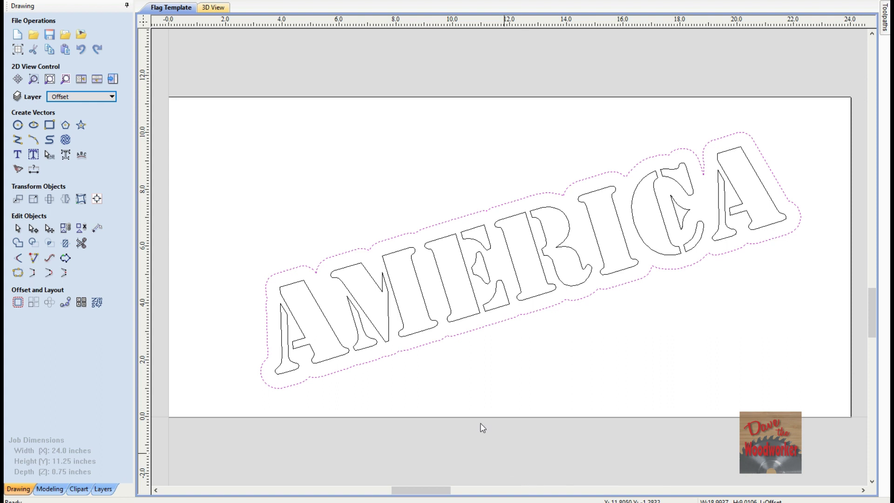
# Step: Hide the Text layer, show the "copy of lines" layer and clear the selection of the offset outline
pyautogui.click(111, 97)
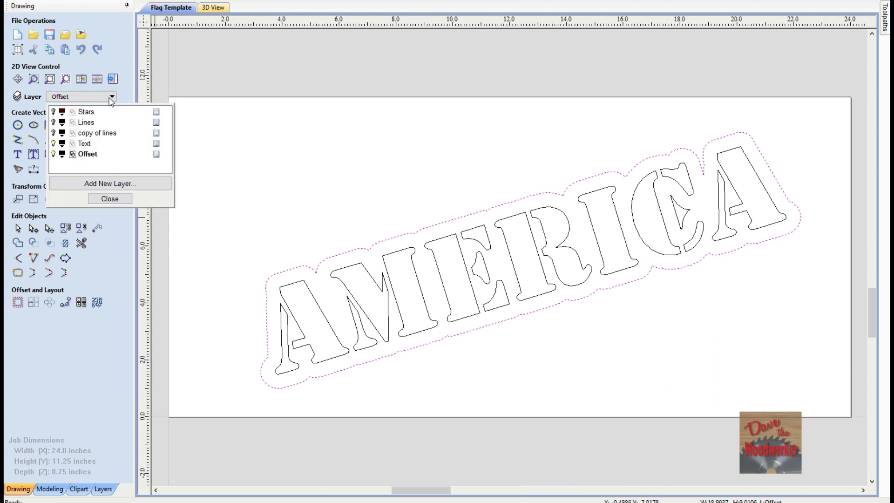
pyautogui.click(53, 144)
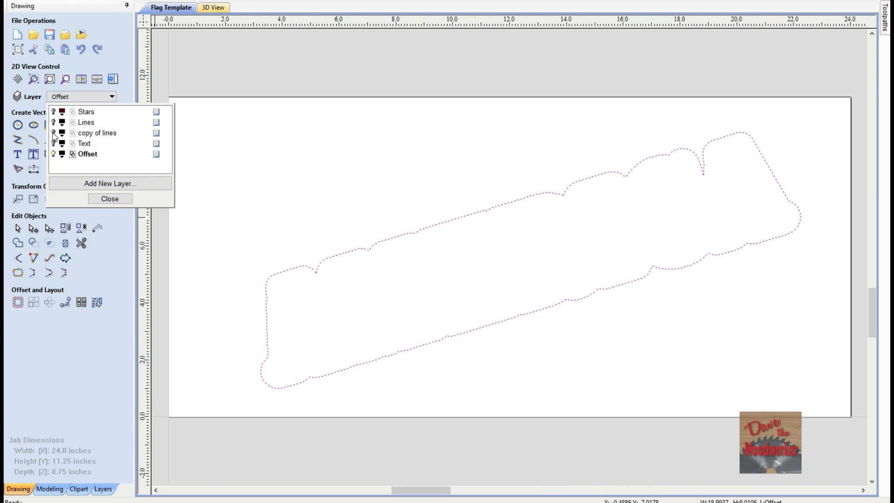
pyautogui.click(53, 133)
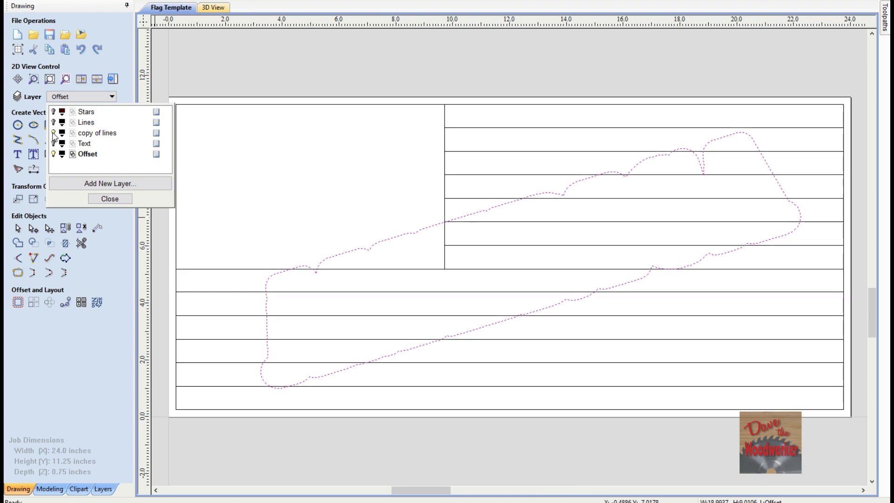
pyautogui.click(110, 199)
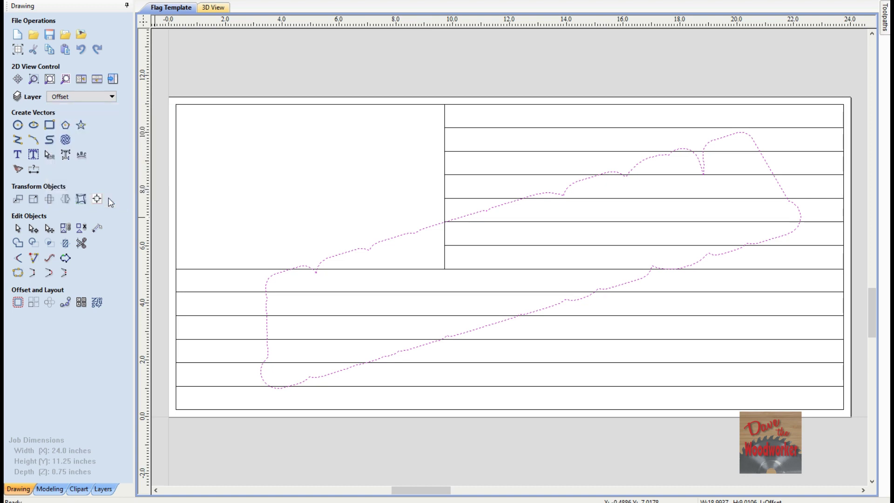
pyautogui.click(393, 326)
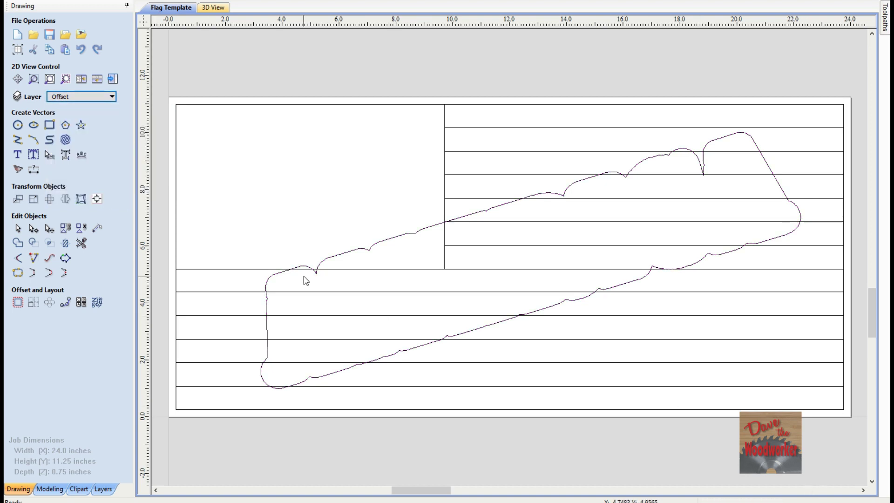
# Step: Trim away the star field's outer border and the end lines of every second stripe, leaving alternating stripe boxes
pyautogui.click(82, 243)
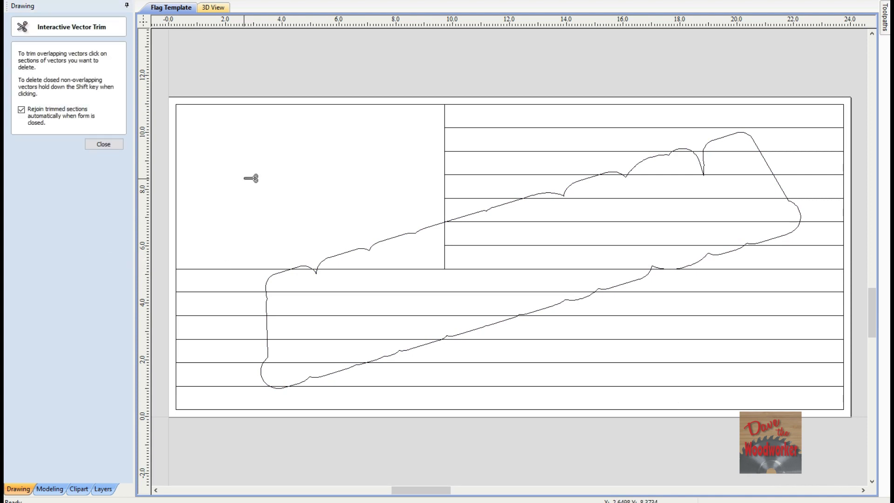
pyautogui.click(306, 105)
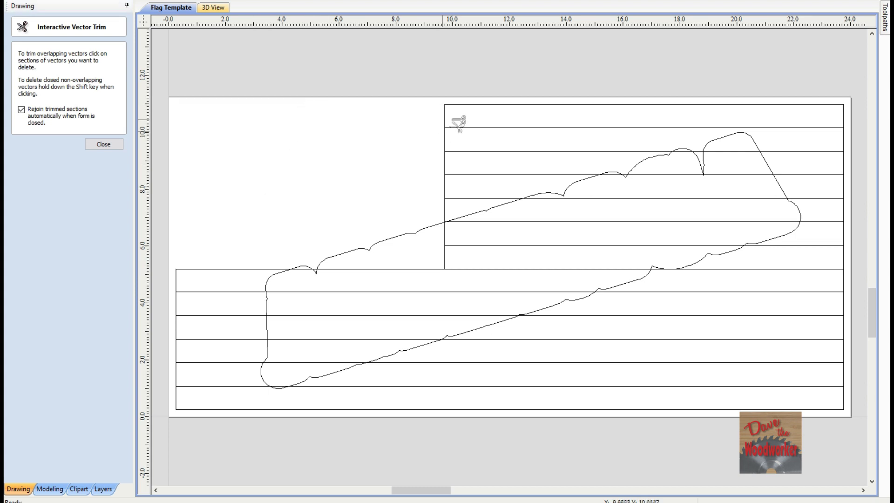
pyautogui.click(445, 141)
pyautogui.click(845, 140)
pyautogui.click(851, 237)
pyautogui.click(849, 283)
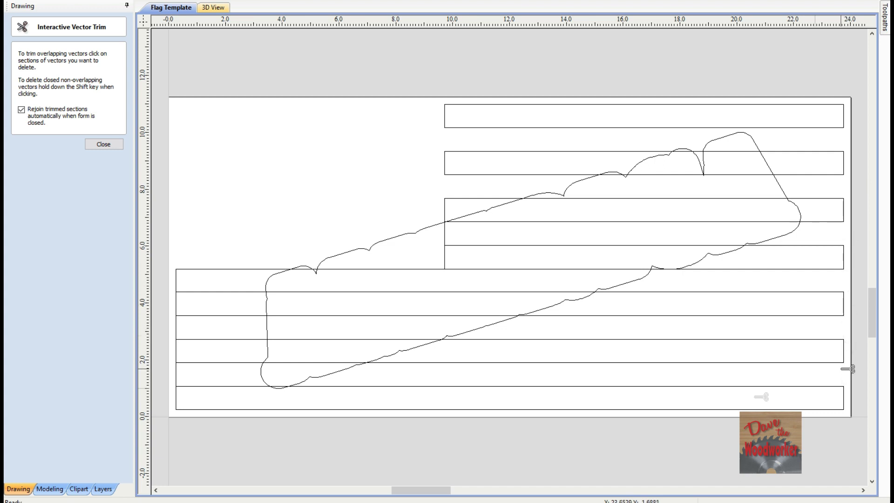
pyautogui.click(177, 373)
pyautogui.click(177, 280)
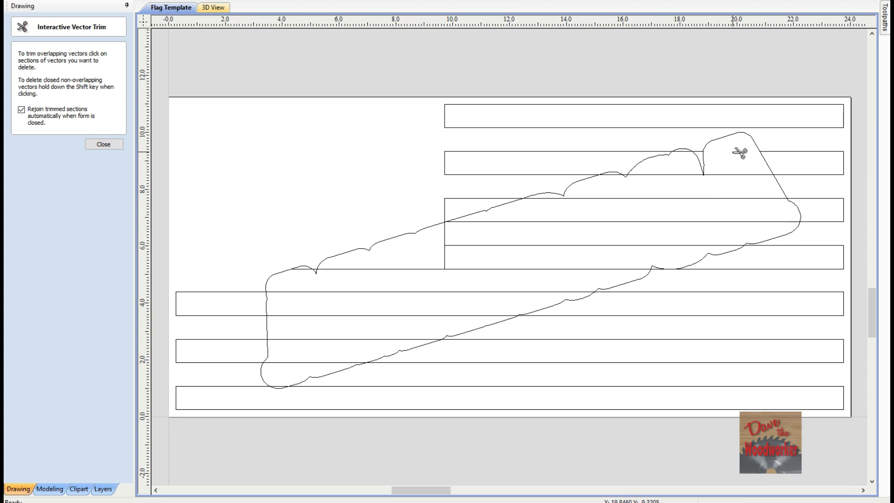
# Step: Trim the horizontal stripe lines that run inside the offset outline
pyautogui.click(674, 176)
pyautogui.click(668, 199)
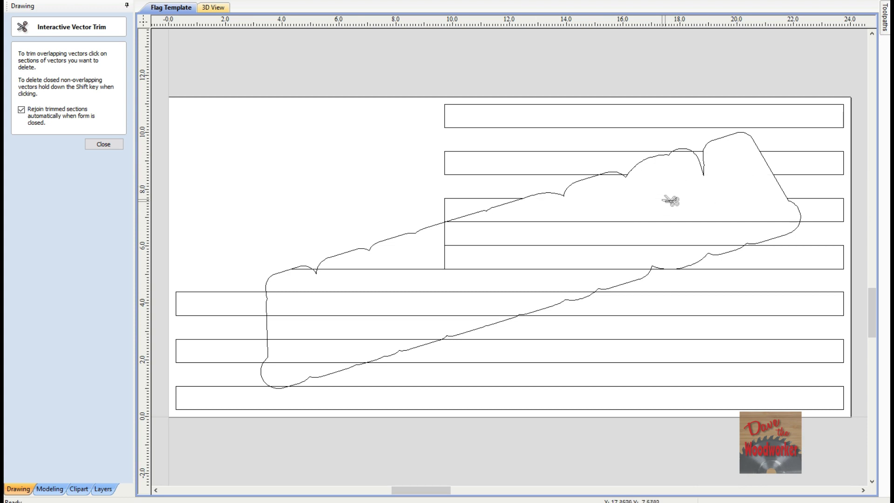
pyautogui.click(641, 221)
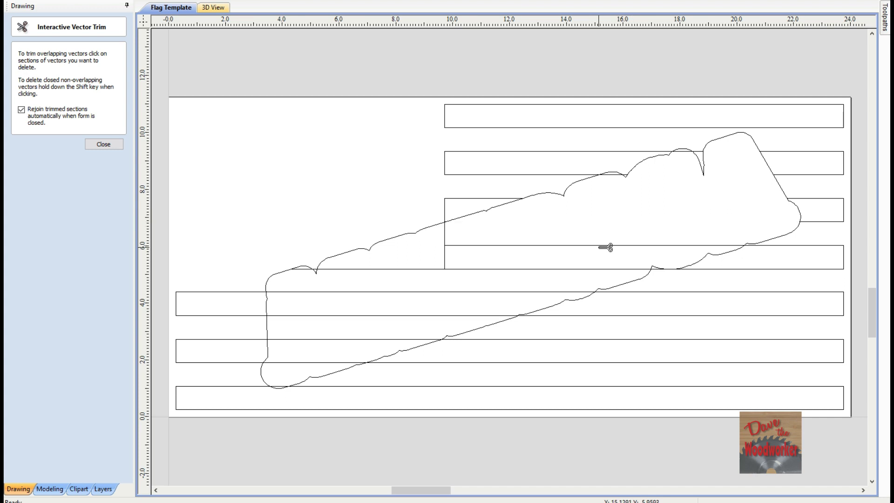
pyautogui.click(605, 245)
pyautogui.click(586, 269)
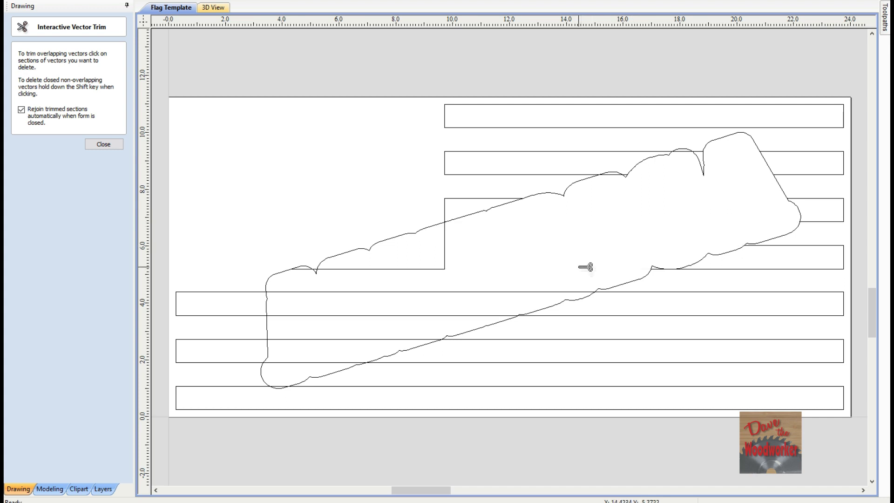
pyautogui.click(533, 292)
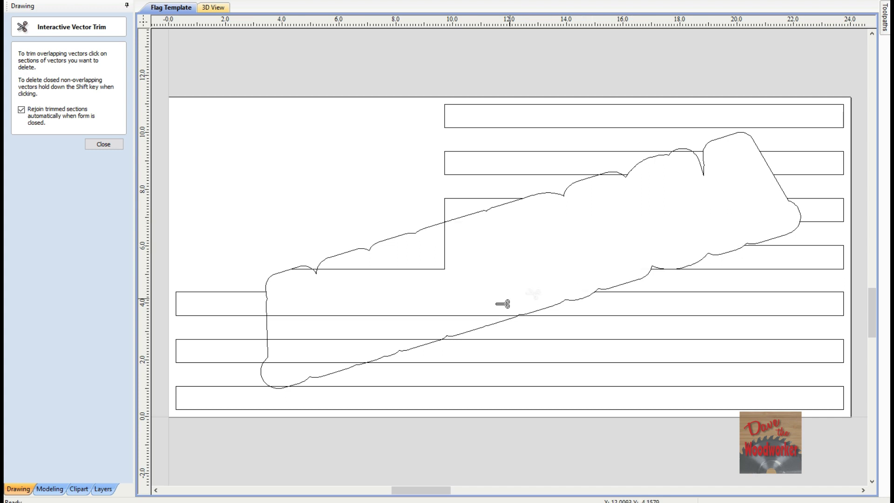
pyautogui.click(467, 316)
pyautogui.click(370, 339)
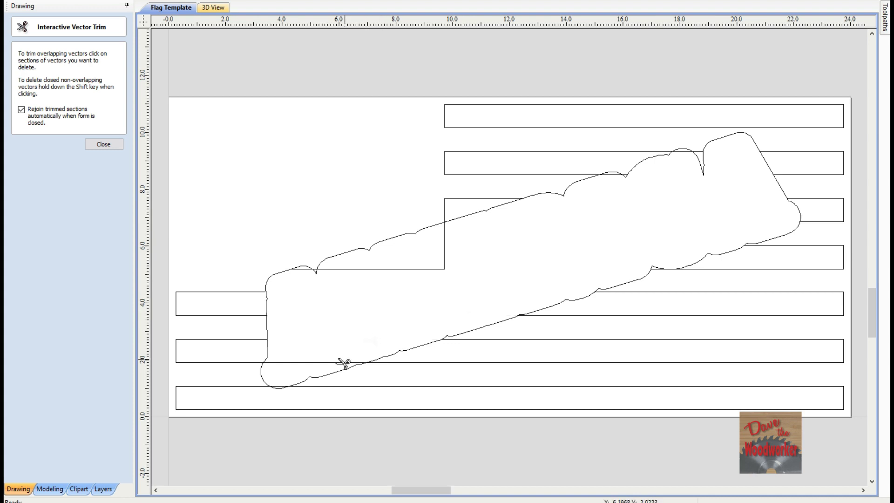
pyautogui.click(329, 362)
# Step: Trim the star field's remaining border lines inside the offset outline, including the short piece across the notch between A and M
pyautogui.click(420, 269)
pyautogui.click(303, 269)
pyautogui.scroll(8, 313, 251)
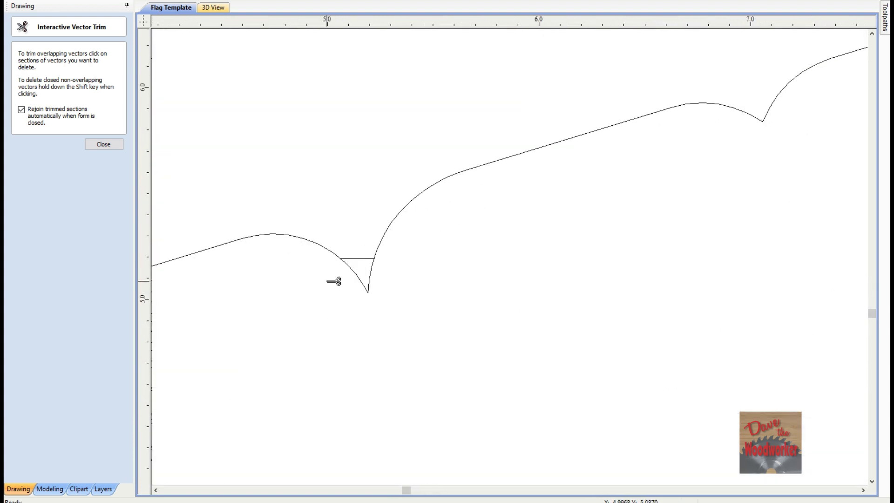
pyautogui.click(365, 258)
pyautogui.scroll(-3, 414, 292)
pyautogui.scroll(-6, 417, 294)
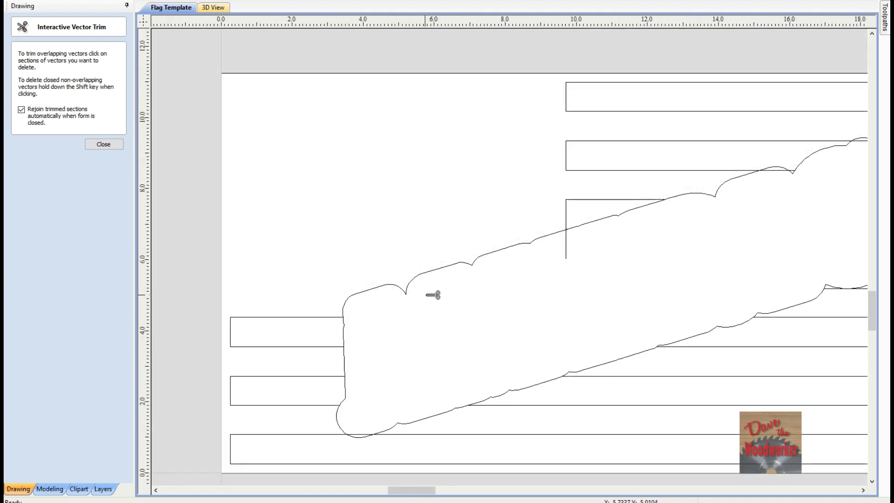
pyautogui.scroll(4, 586, 254)
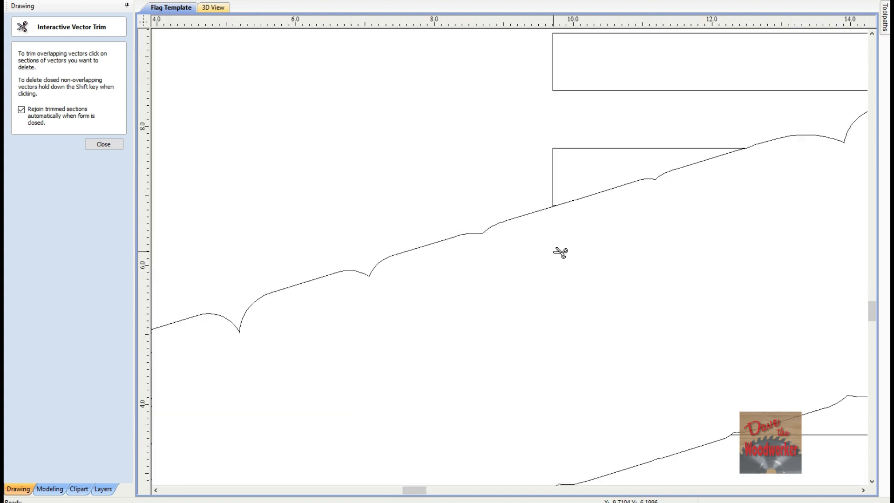
pyautogui.scroll(-2, 560, 252)
pyautogui.scroll(2, 582, 213)
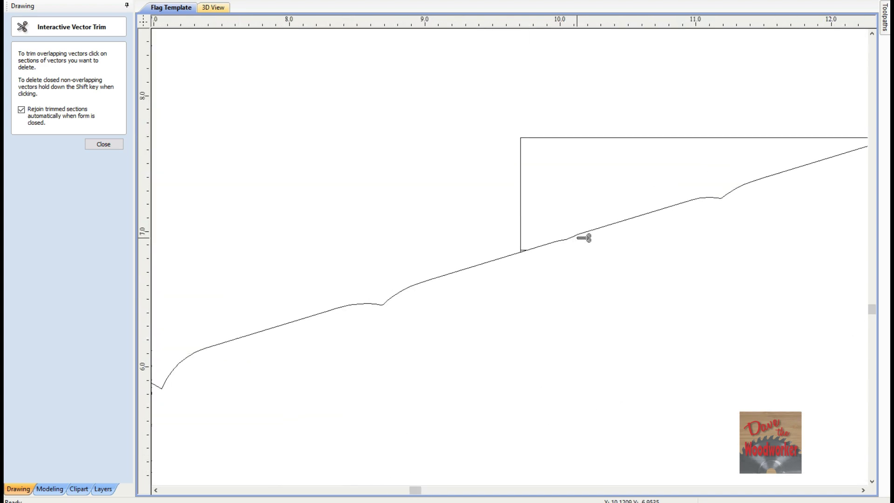
pyautogui.scroll(-4, 688, 261)
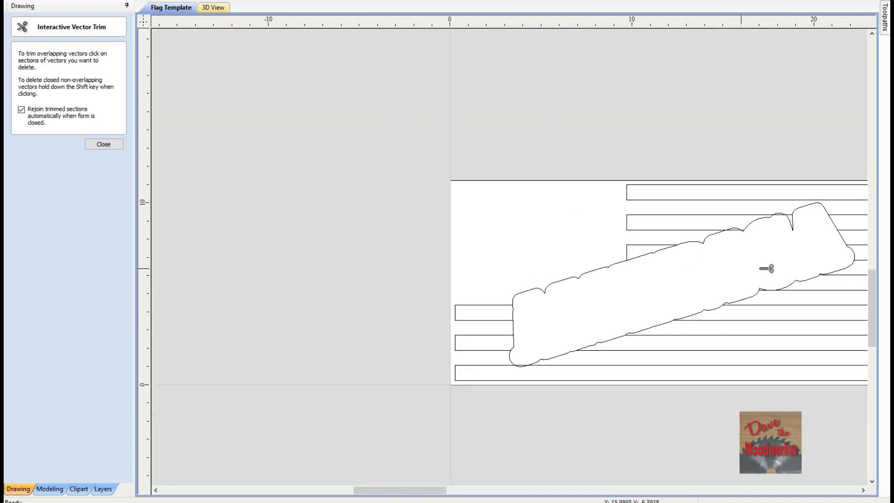
# Step: Trim the upper offset outline sections between the stripe boxes, including the pieces around the notch before the final A
pyautogui.scroll(3, 814, 239)
pyautogui.scroll(1, 793, 212)
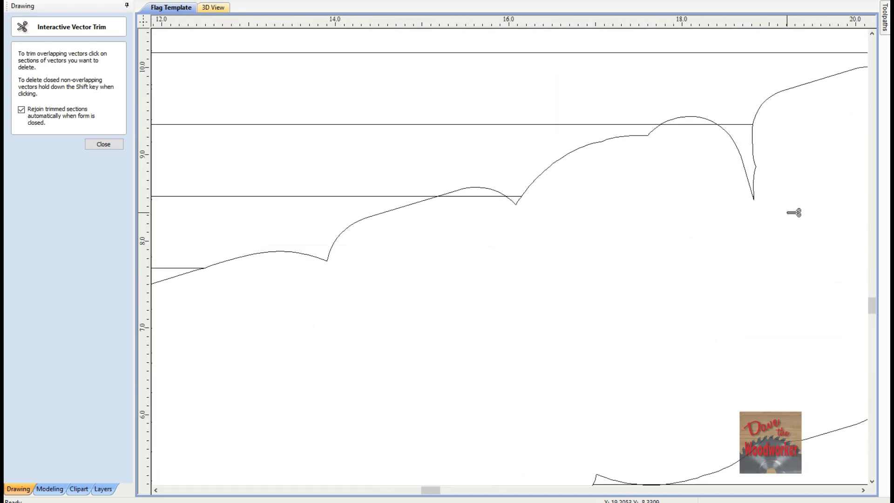
pyautogui.scroll(-3, 688, 253)
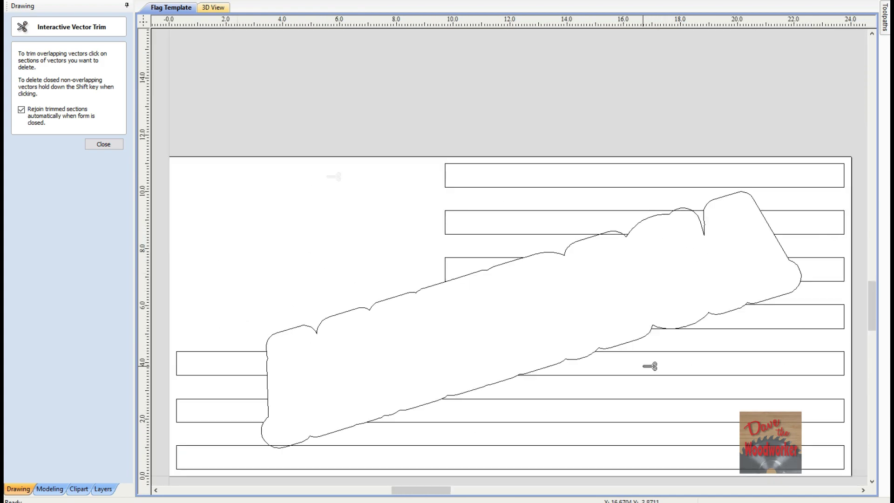
pyautogui.scroll(2, 689, 190)
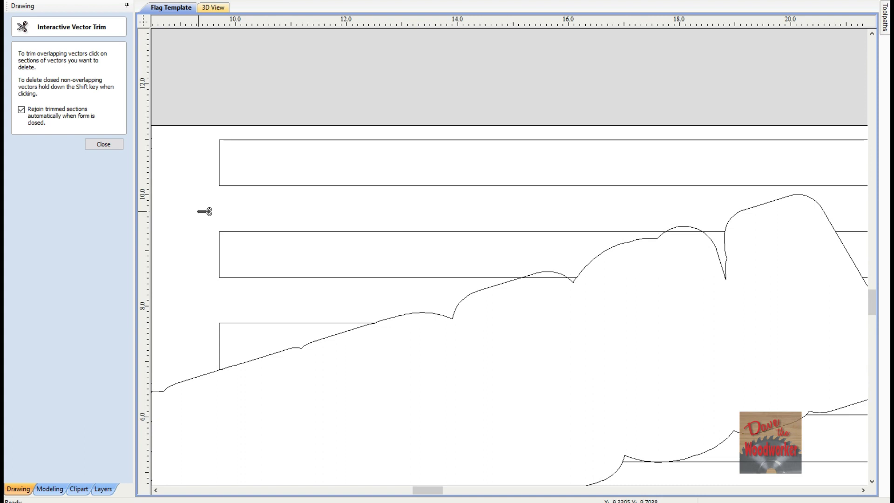
pyautogui.click(745, 213)
pyautogui.click(691, 227)
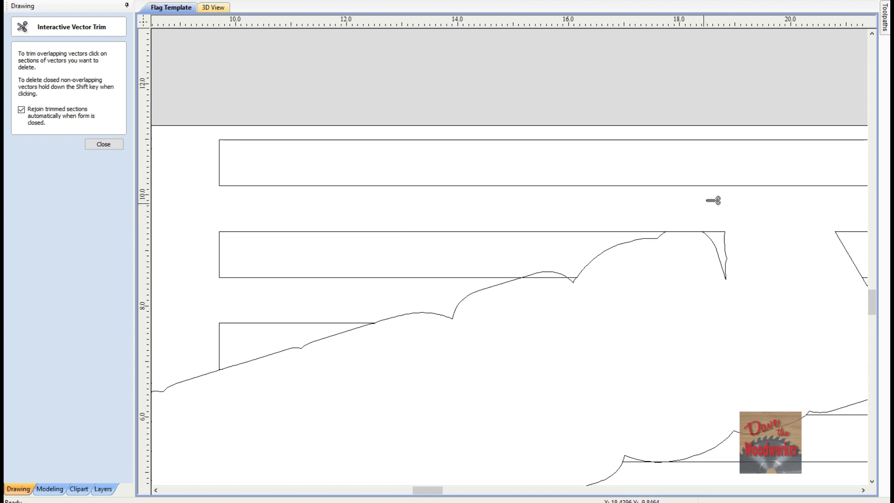
pyautogui.scroll(-1, 705, 203)
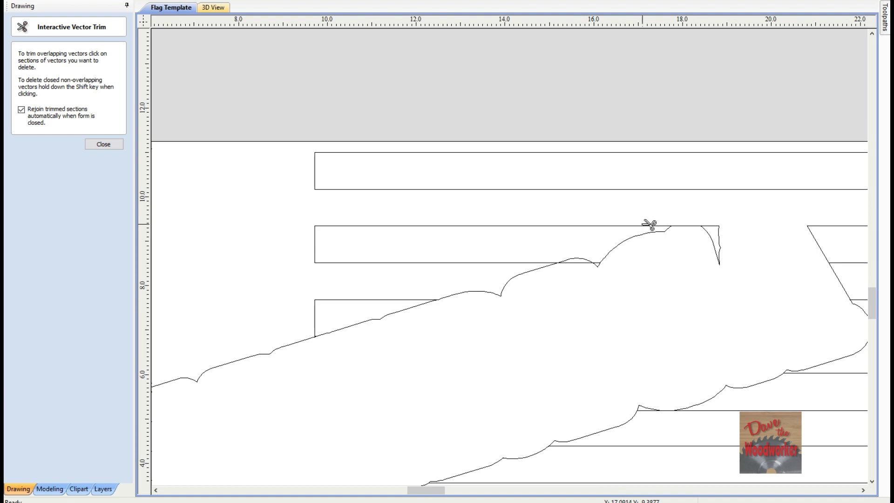
pyautogui.click(513, 282)
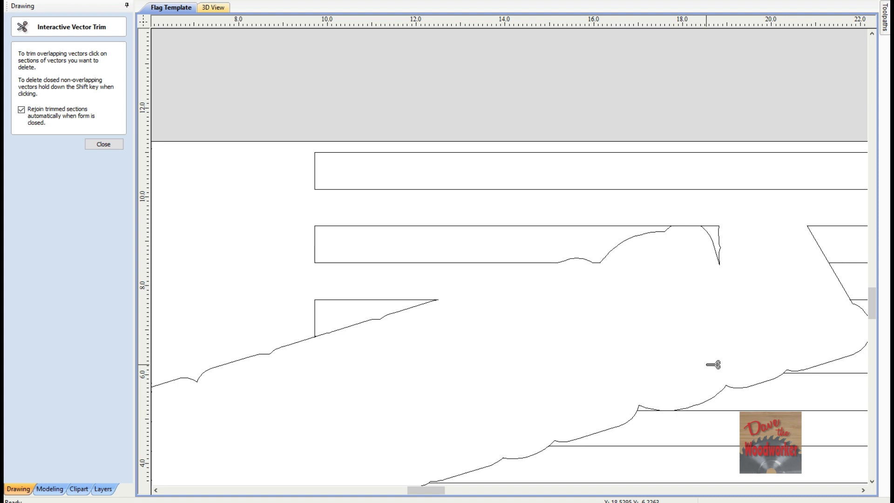
pyautogui.click(717, 245)
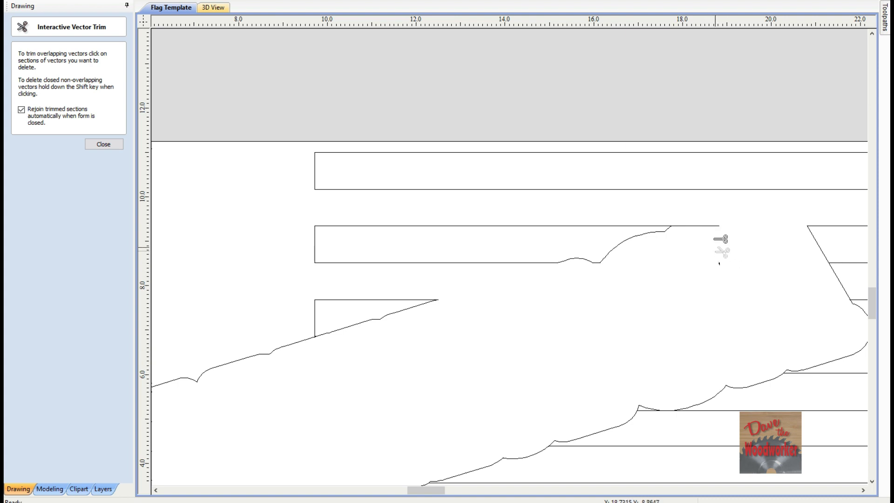
pyautogui.click(701, 227)
pyautogui.scroll(1, 792, 337)
pyautogui.scroll(-2, 792, 337)
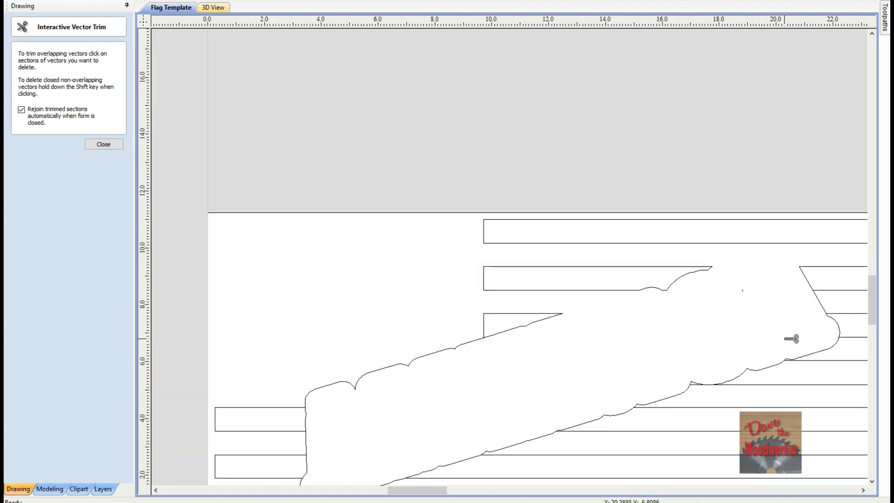
# Step: Trim the offset outline sections between the stripe boxes along the lettering's right end and lower edge
pyautogui.click(863, 490)
pyautogui.click(862, 489)
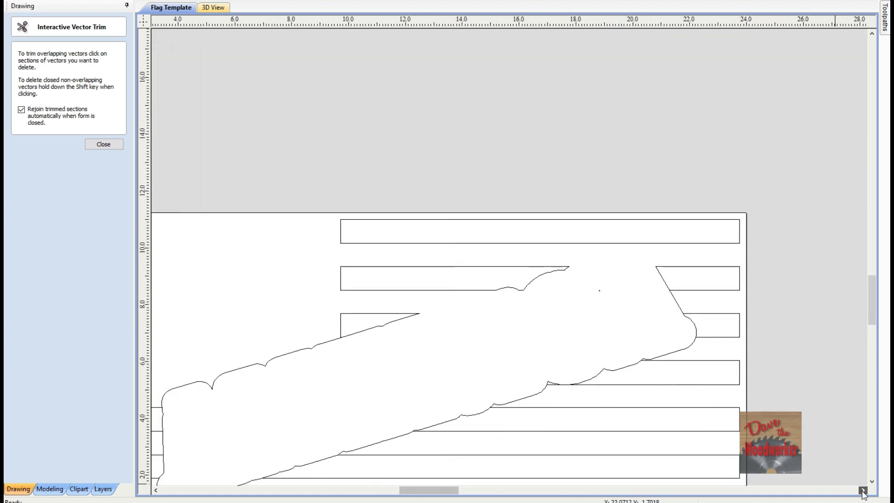
pyautogui.click(680, 302)
pyautogui.click(678, 351)
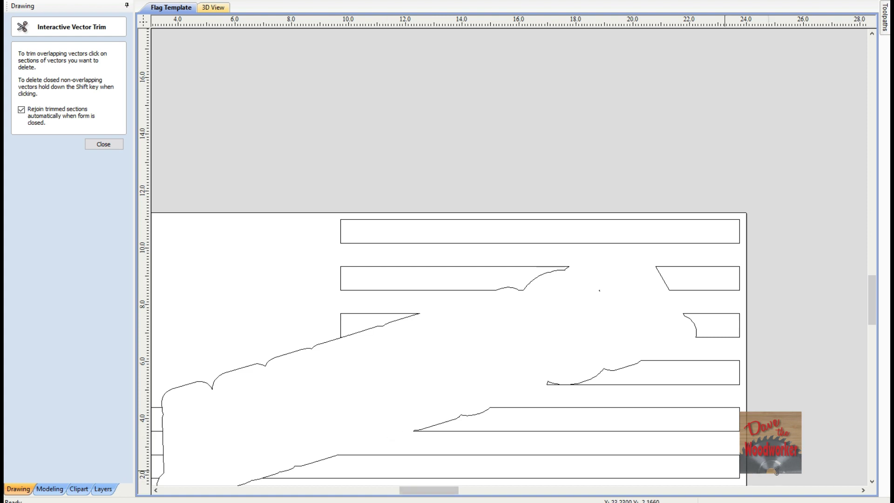
# Step: Trim the outline between the stripe boxes at its left end and the bottom stripe's edge where the outline dips into it
pyautogui.moveTo(872, 306); pyautogui.dragTo(869, 312)
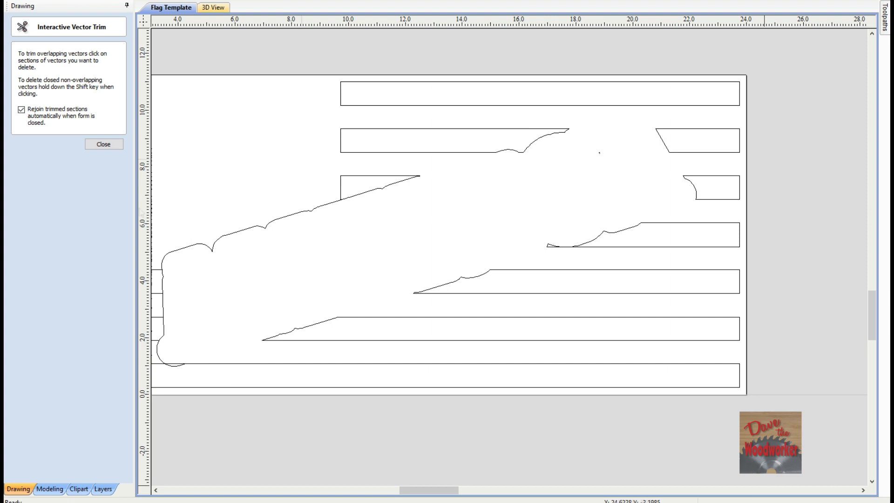
pyautogui.moveTo(427, 490); pyautogui.dragTo(399, 492)
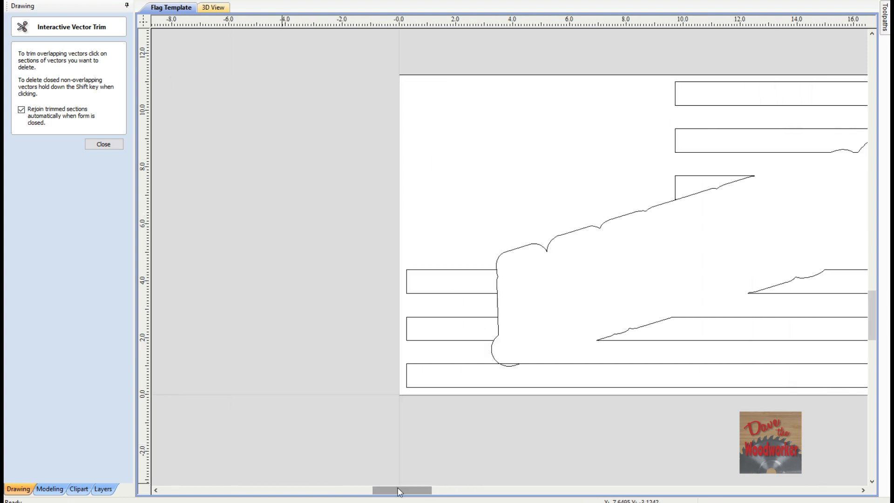
pyautogui.click(492, 350)
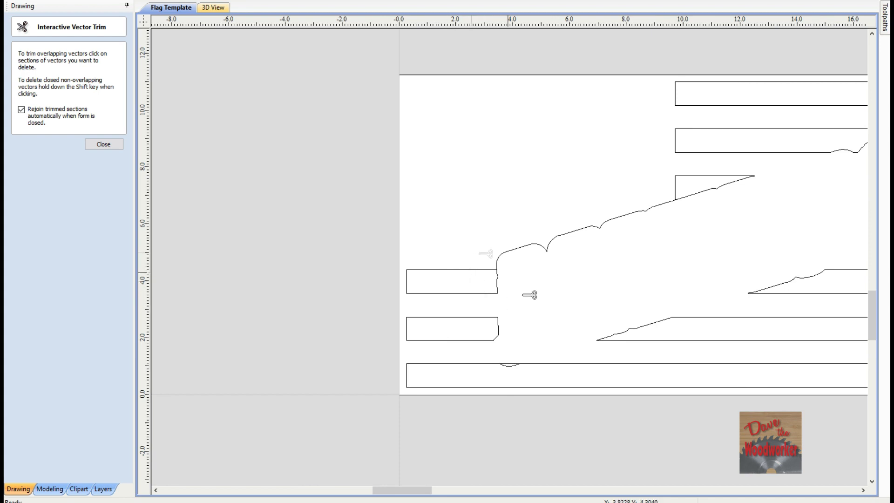
pyautogui.scroll(4, 512, 364)
pyautogui.click(525, 365)
pyautogui.scroll(-3, 541, 324)
pyautogui.scroll(-5, 541, 323)
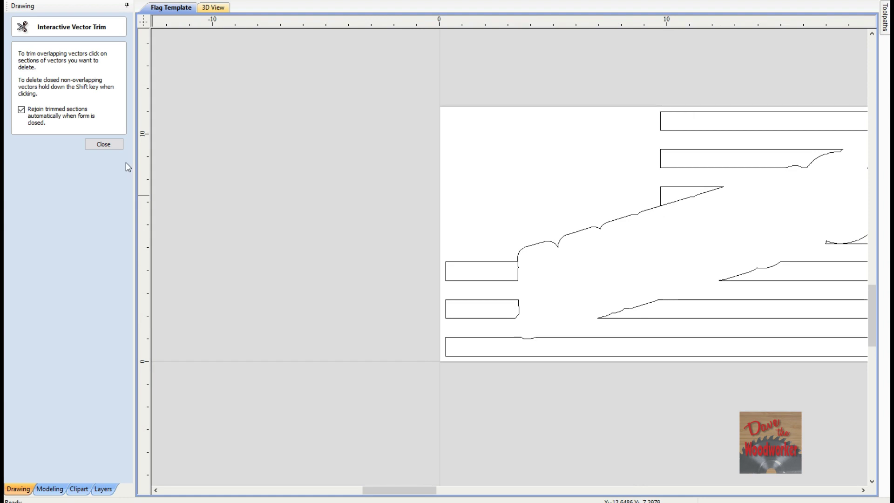
pyautogui.click(104, 145)
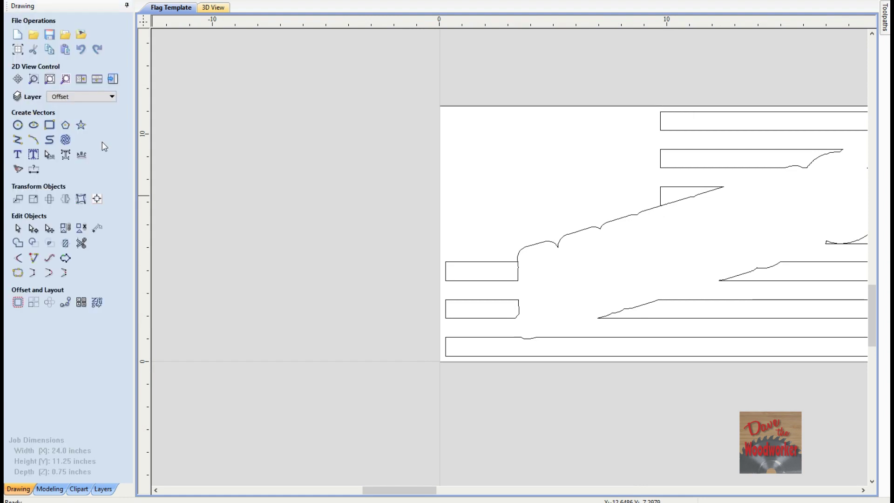
# Step: Show the Stars layer
pyautogui.click(111, 97)
pyautogui.click(53, 112)
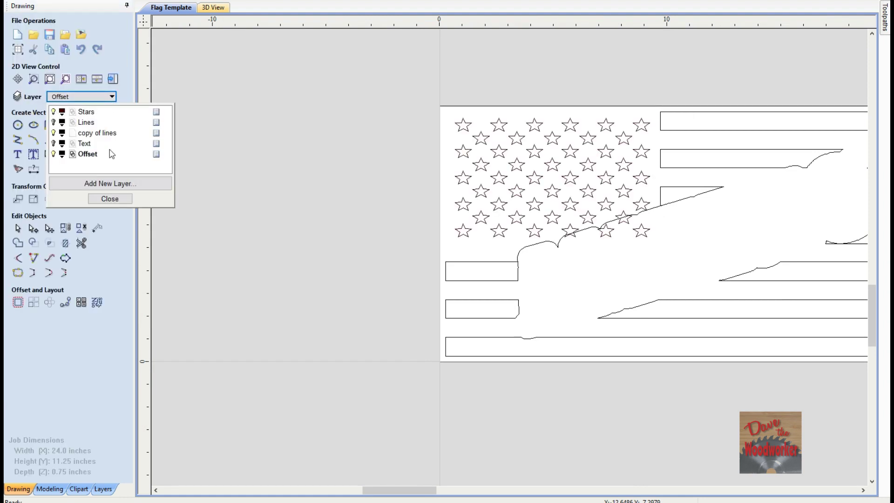
pyautogui.click(110, 199)
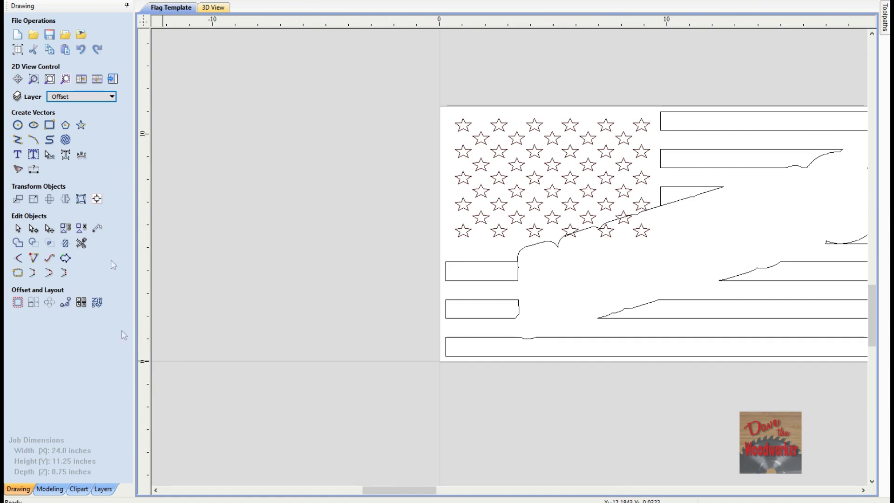
# Step: Trim the parts of the stars that extend inside the offset outline
pyautogui.click(82, 244)
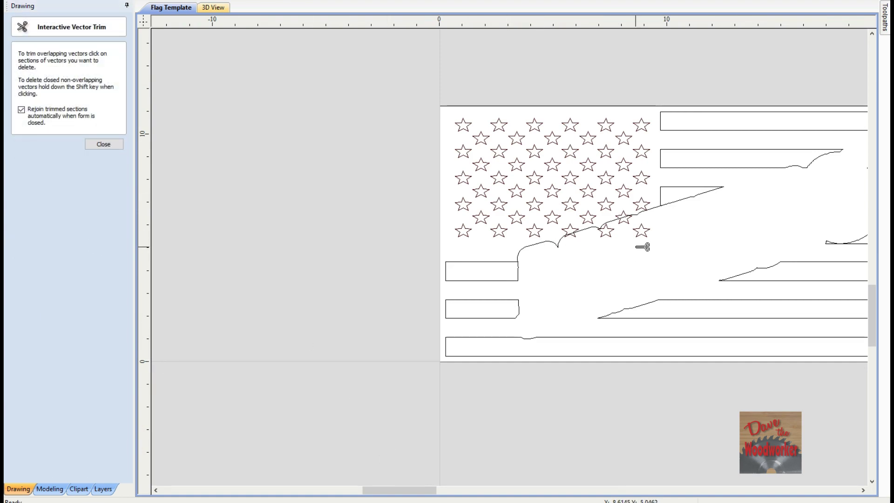
pyautogui.scroll(3, 641, 246)
pyautogui.scroll(2, 642, 247)
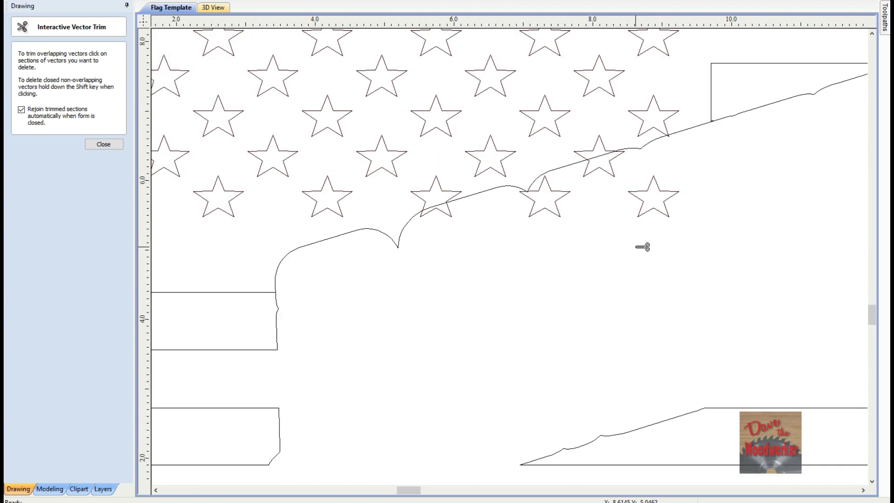
pyautogui.click(613, 175)
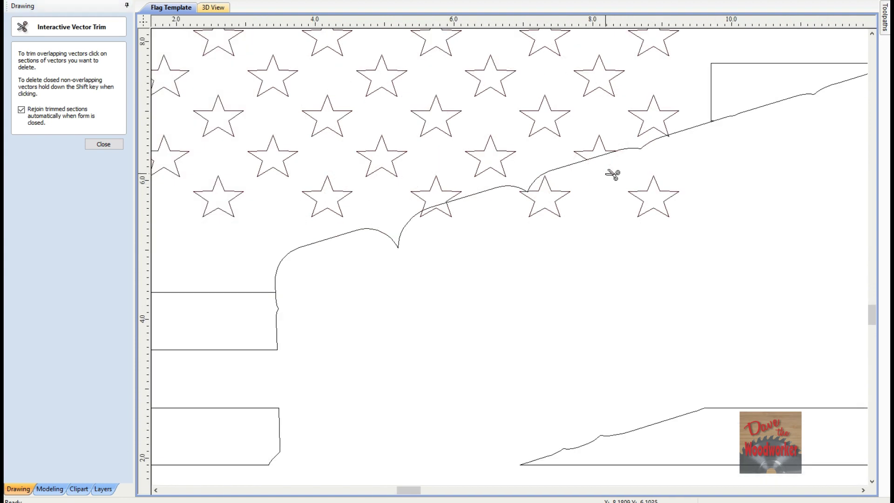
pyautogui.click(557, 190)
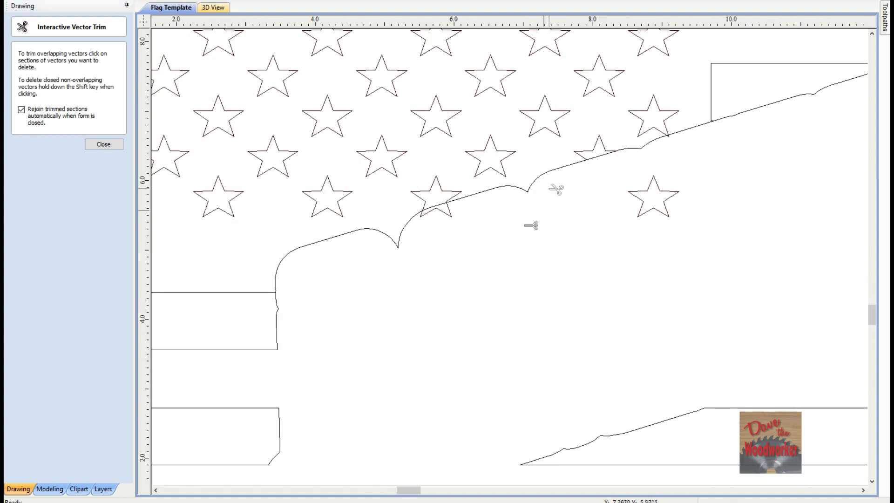
pyautogui.click(452, 215)
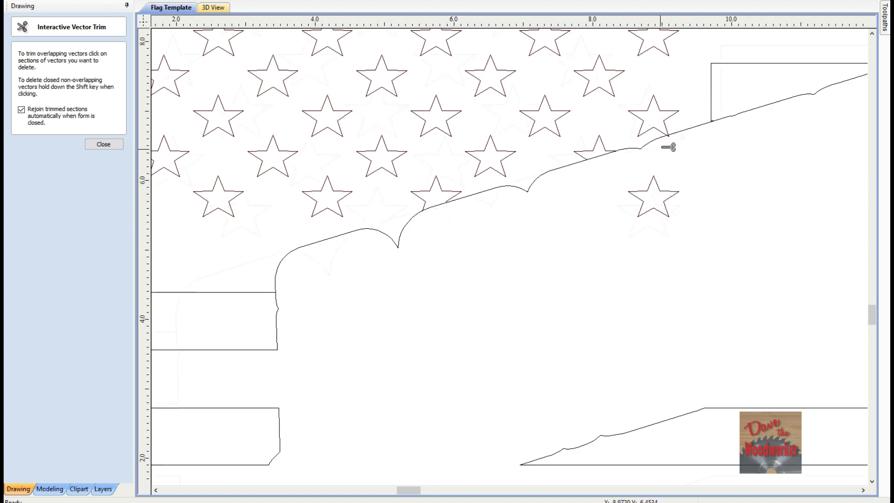
pyautogui.scroll(8, 668, 147)
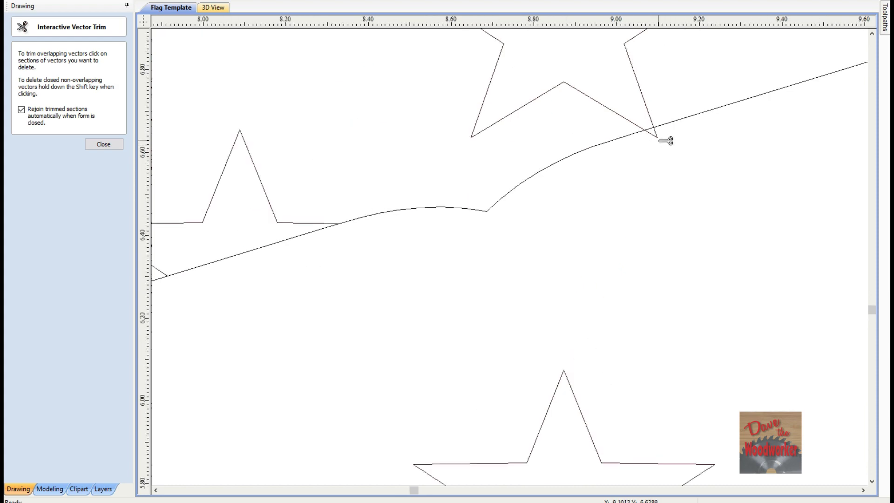
pyautogui.scroll(-8, 657, 139)
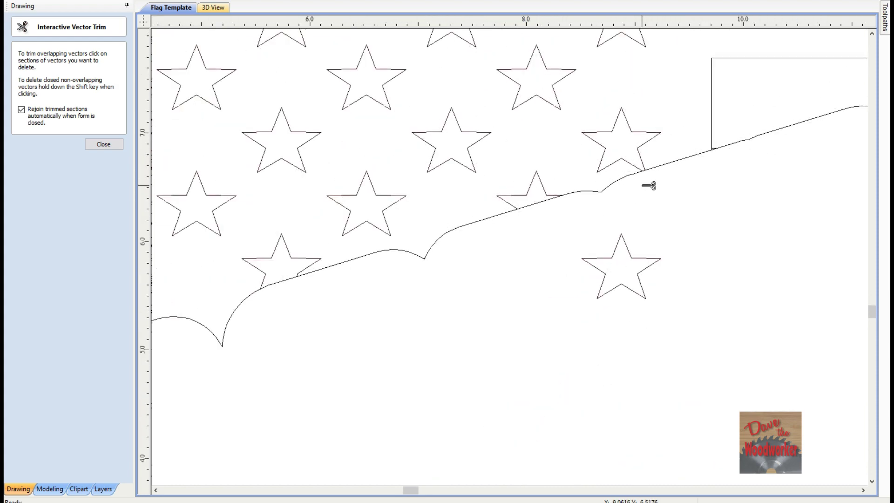
# Step: Delete the whole star left inside the outline at the lower right corner of the star field
pyautogui.scroll(-2, 647, 186)
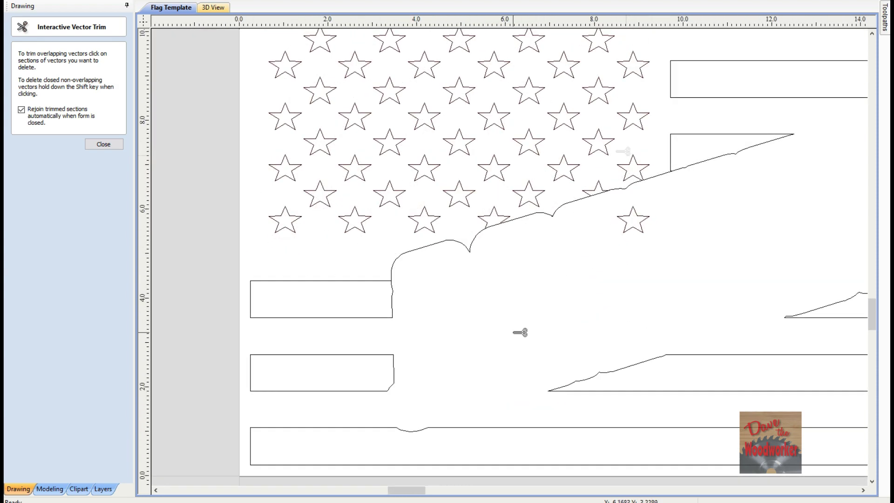
pyautogui.click(120, 148)
pyautogui.click(643, 235)
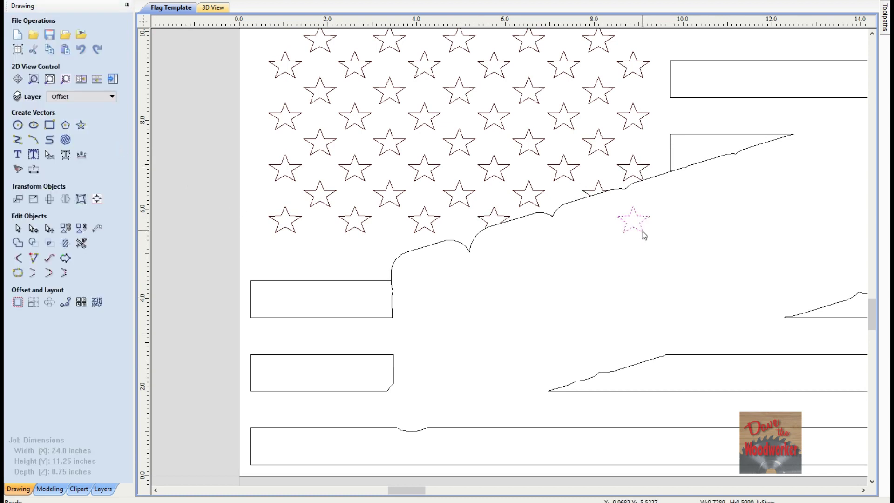
pyautogui.press('Delete')
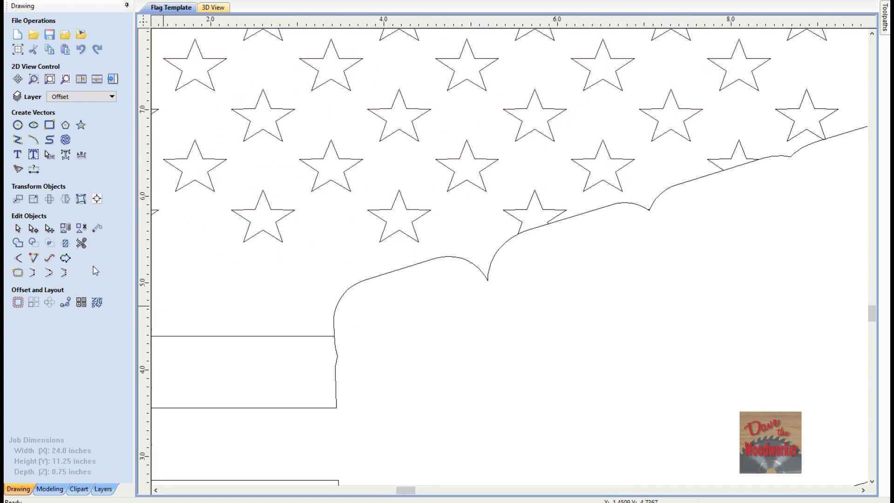
# Step: Trim the remaining offset outline sections between the cut stars and the neighbouring stripe boxes
pyautogui.click(81, 243)
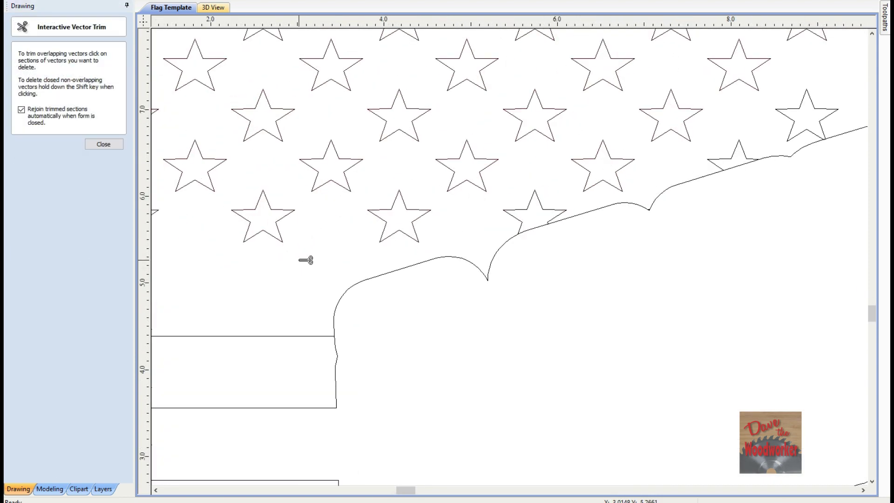
pyautogui.click(397, 270)
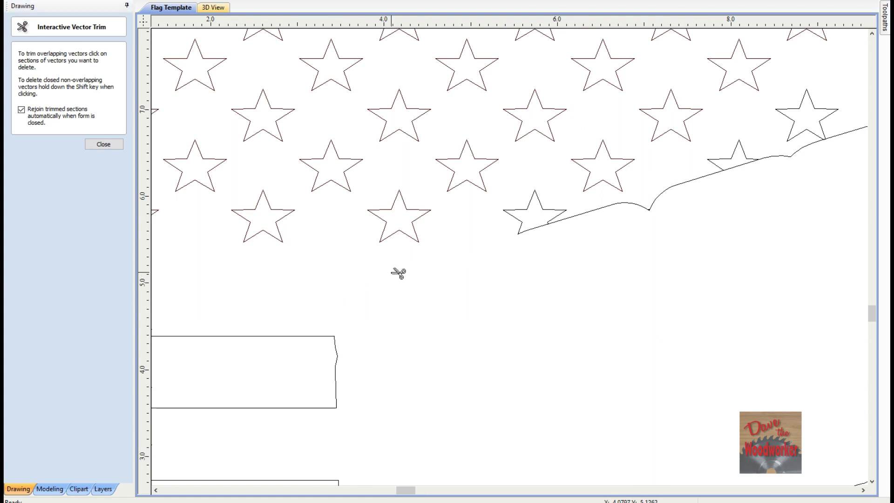
pyautogui.click(590, 212)
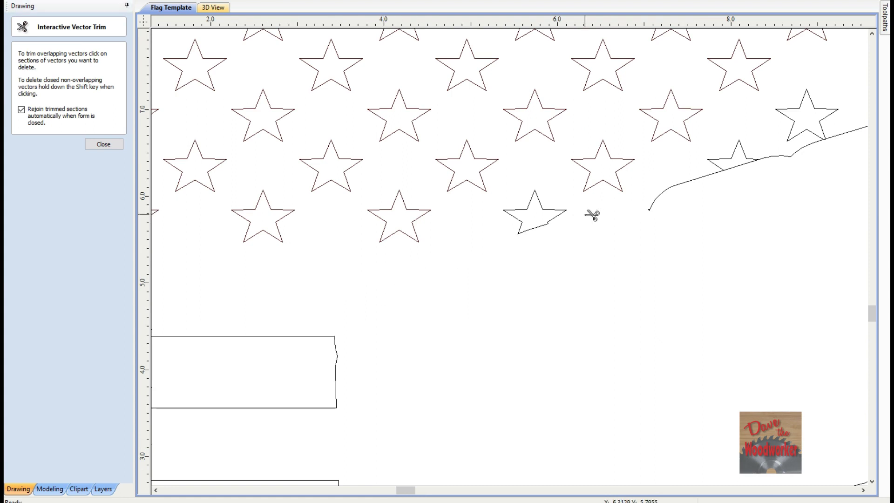
pyautogui.click(679, 187)
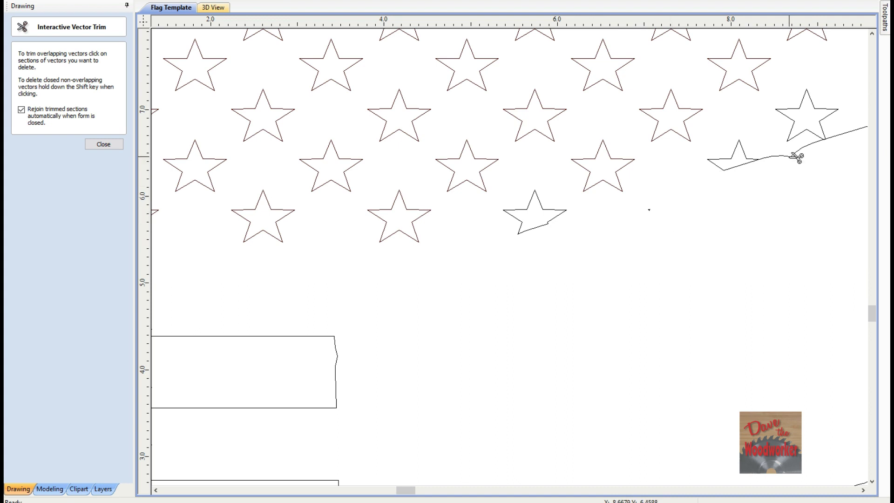
pyautogui.click(855, 131)
pyautogui.scroll(-2, 696, 338)
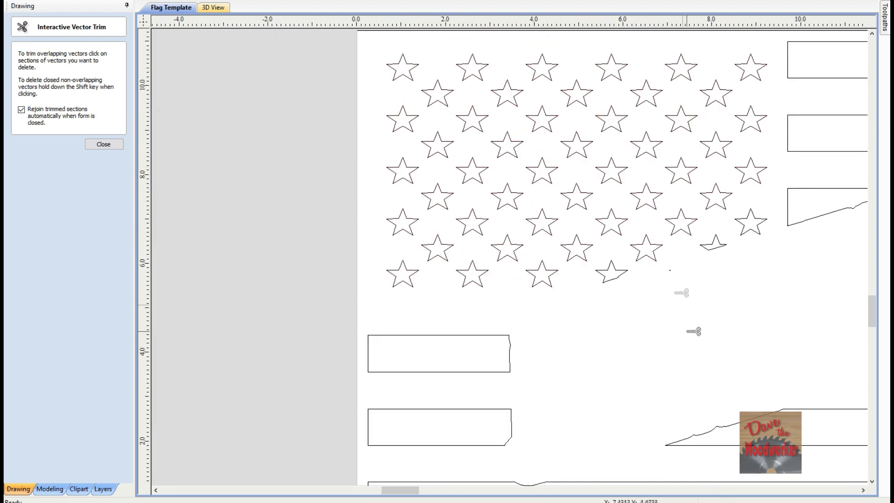
# Step: Delete the tiny leftover outline fragment between the two partially cut stars
pyautogui.scroll(3, 671, 285)
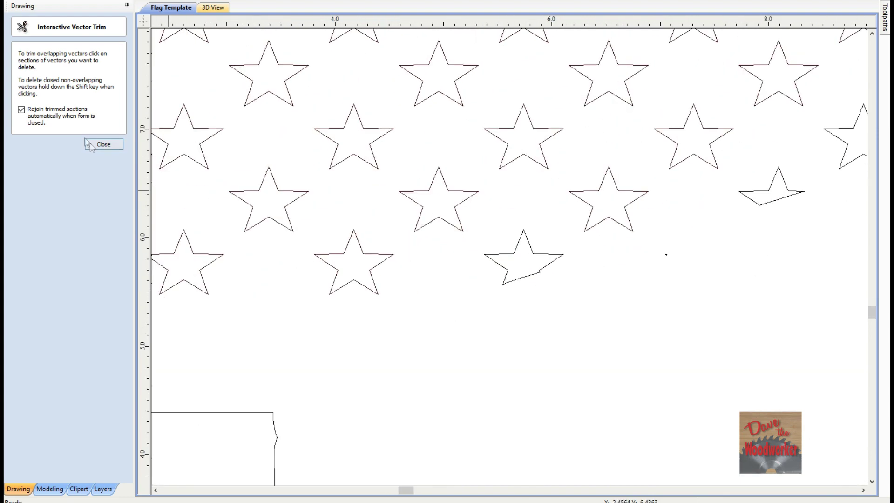
pyautogui.click(100, 144)
pyautogui.click(666, 256)
pyautogui.press('Delete')
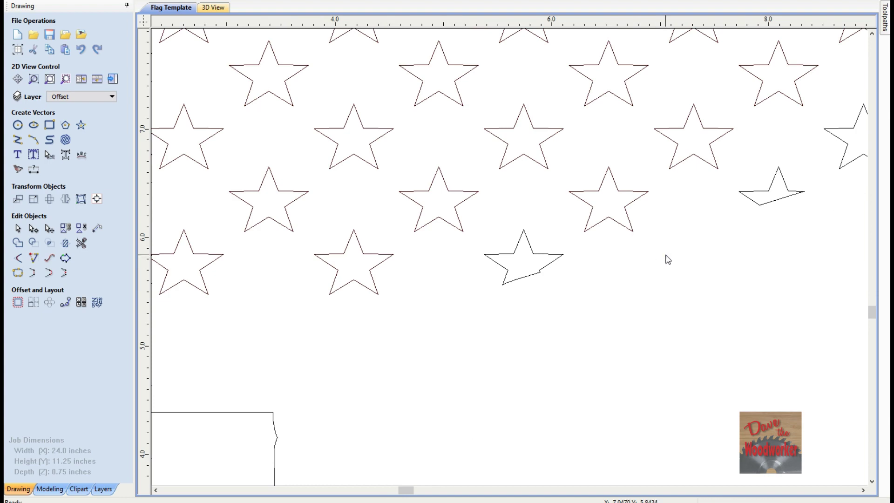
pyautogui.scroll(-4, 668, 260)
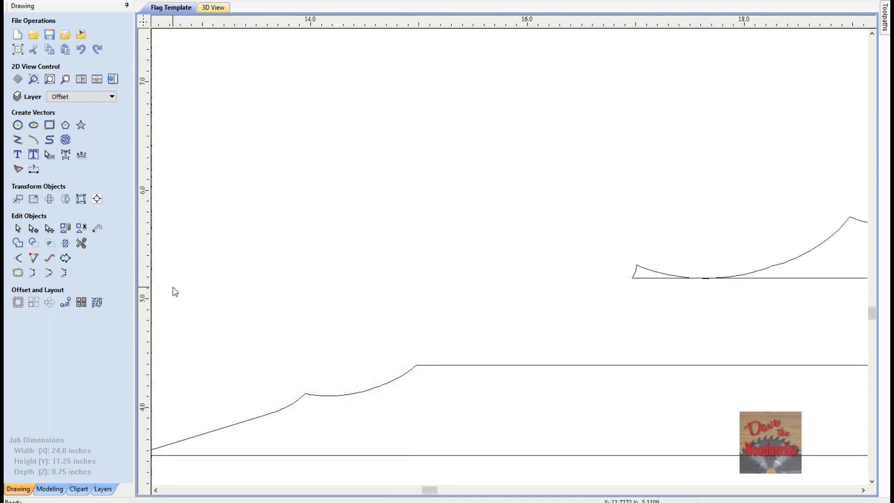
# Step: Trim the thin overlap at the pointed end of the fourth stripe and delete the detached sliver beyond it
pyautogui.click(81, 243)
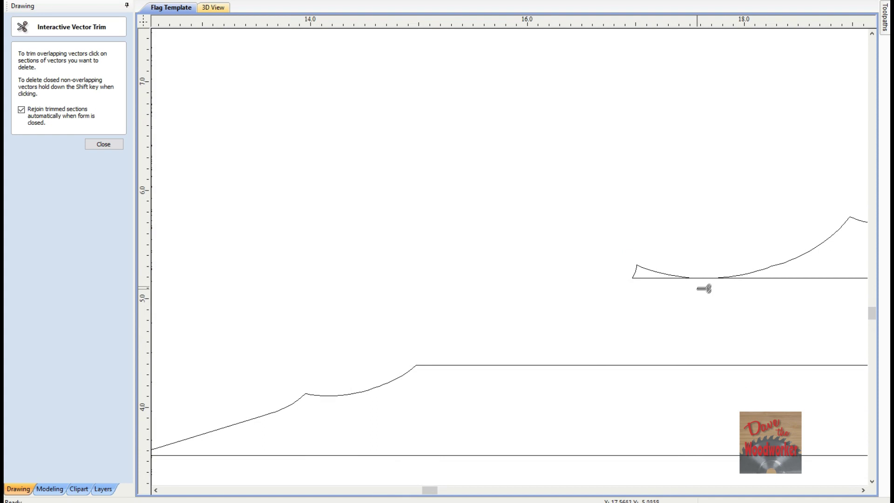
pyautogui.scroll(2, 713, 287)
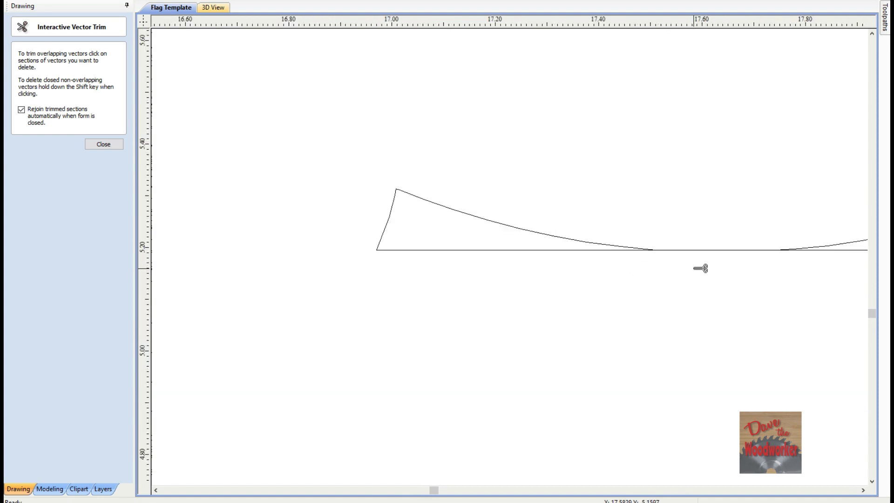
pyautogui.click(701, 251)
pyautogui.click(104, 144)
pyautogui.click(388, 226)
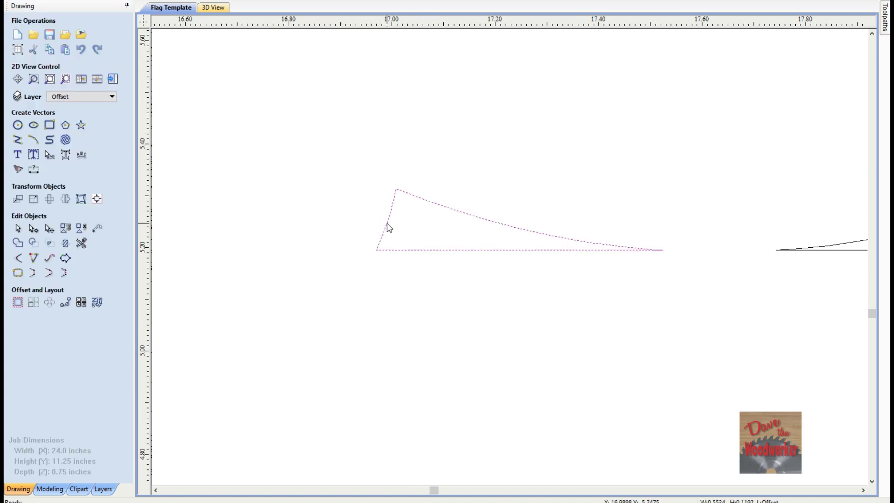
pyautogui.press('Delete')
pyautogui.scroll(-10, 404, 244)
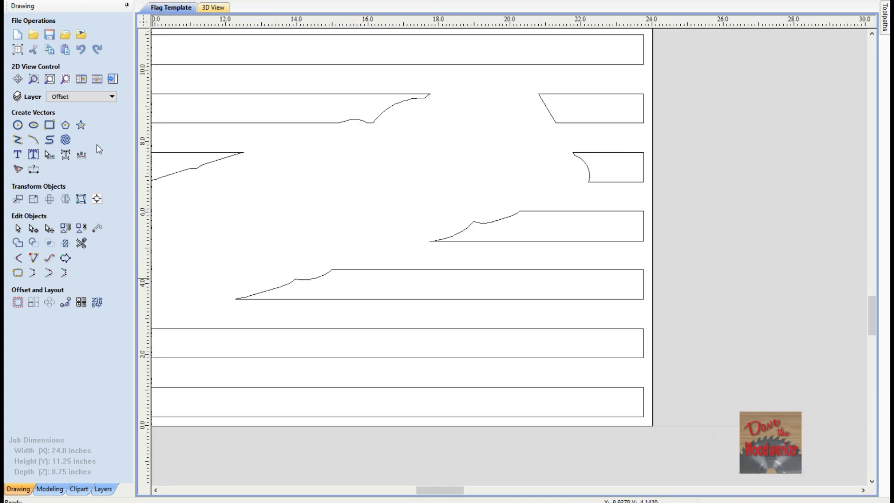
# Step: Hide the Text and Offset layers, leaving the star vectors on display
pyautogui.click(49, 79)
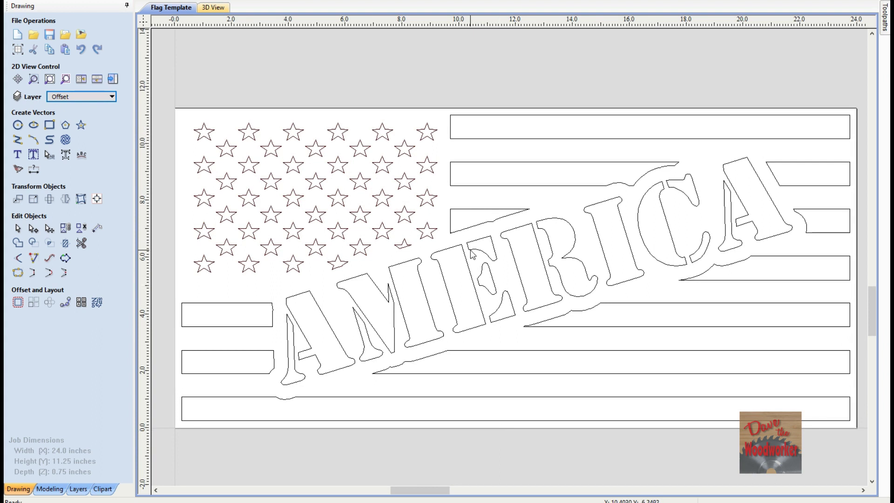
pyautogui.click(112, 97)
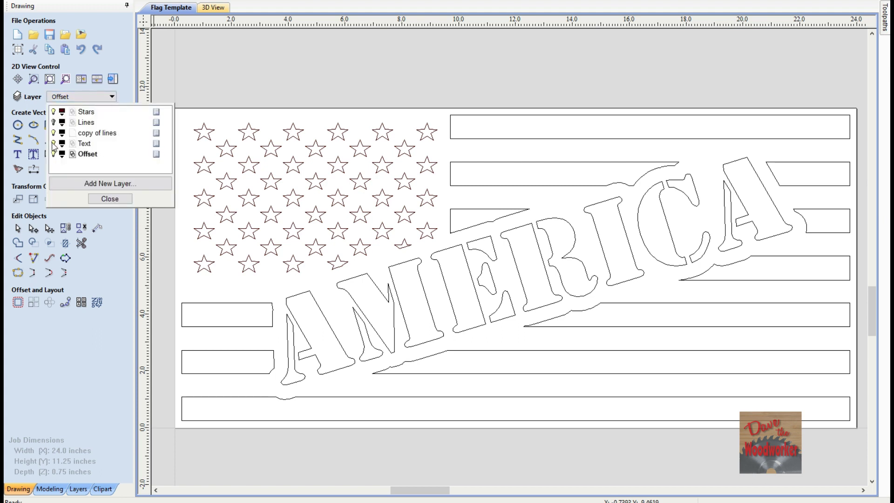
pyautogui.click(53, 143)
pyautogui.click(53, 154)
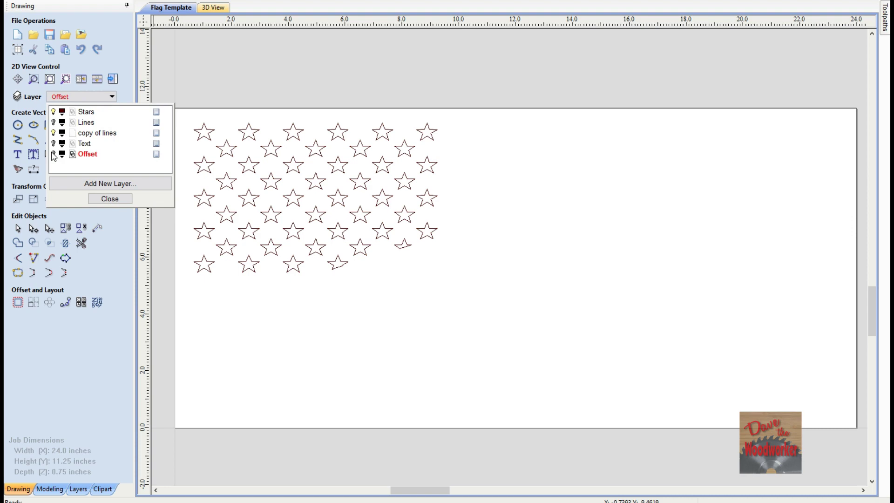
pyautogui.click(107, 199)
# Step: Calculate a V-Carve toolpath named V-Carve Stars for all the stars, using the 90-degree 0.688" V-bit
pyautogui.click(113, 78)
pyautogui.moveTo(67, 113); pyautogui.dragTo(351, 310)
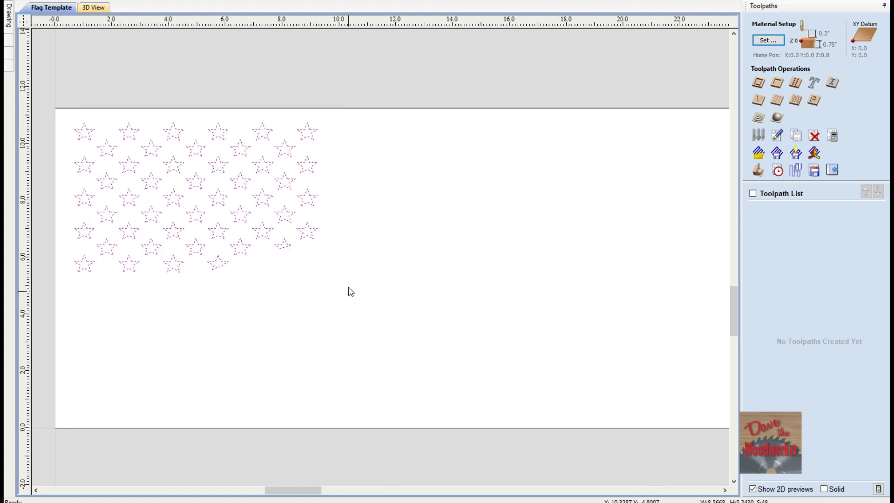
pyautogui.click(755, 104)
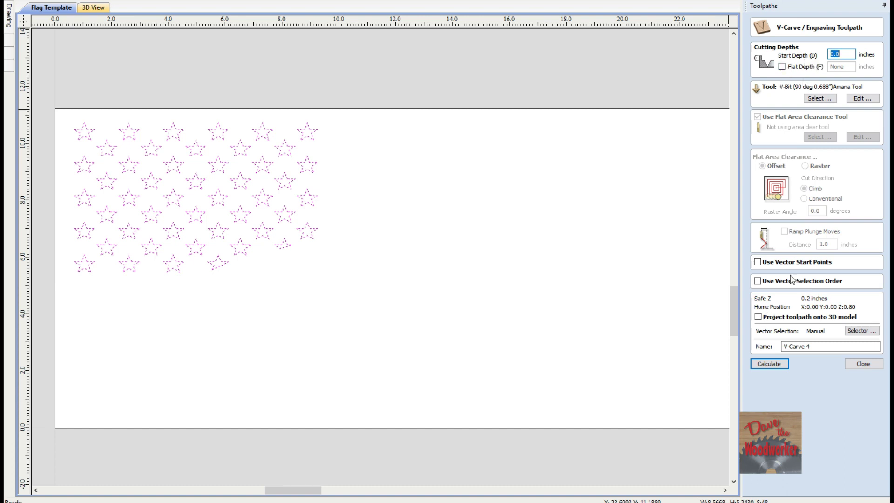
pyautogui.click(822, 346)
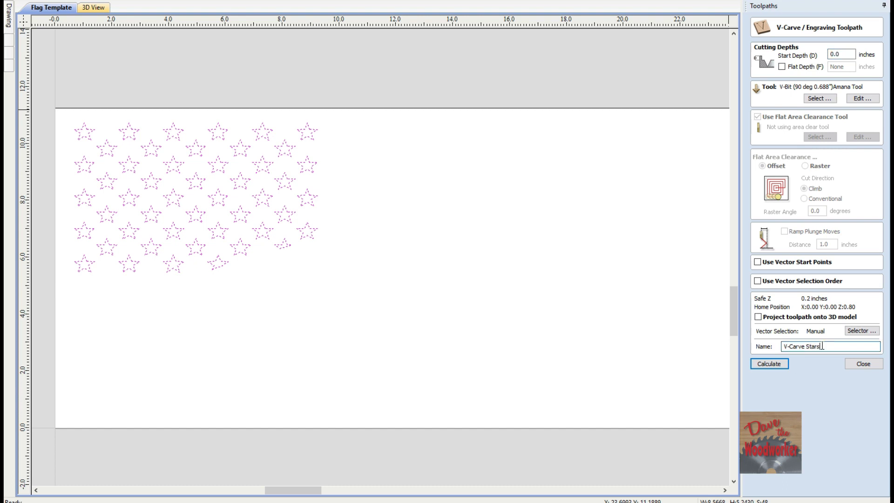
pyautogui.click(770, 367)
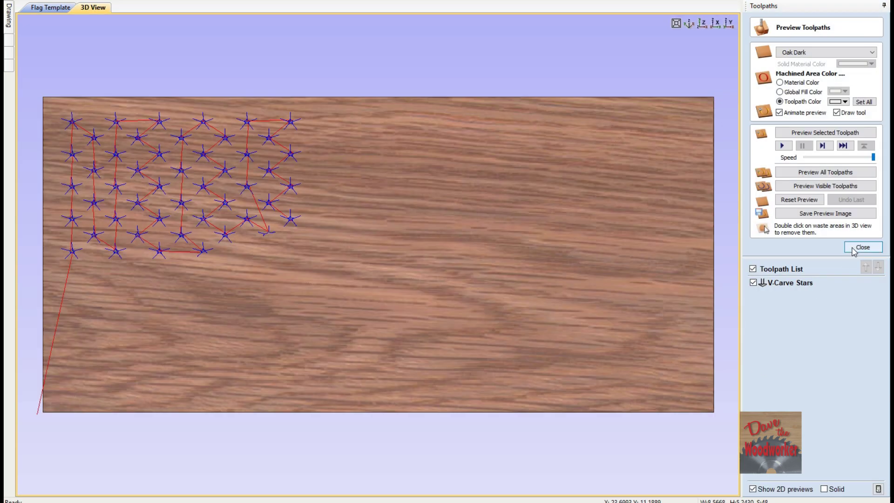
# Step: Hide the V-Carve Stars toolpath and close the toolpath preview to return to the drawing tools
pyautogui.click(753, 270)
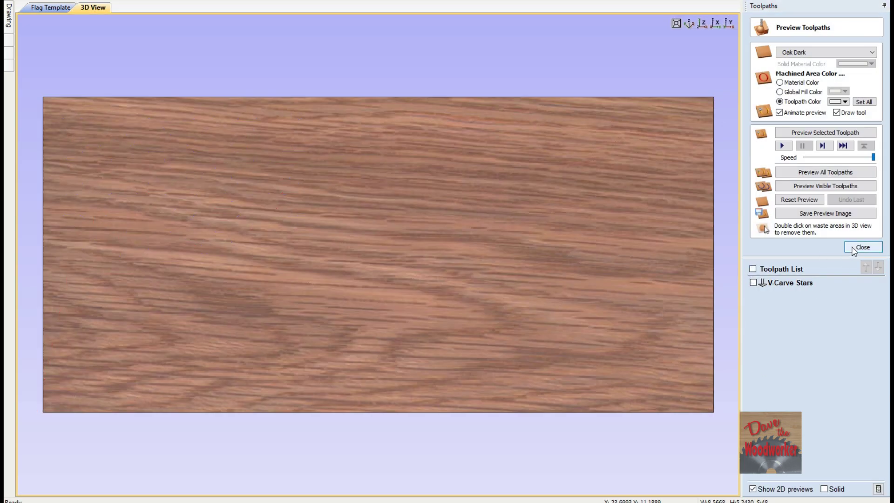
pyautogui.click(855, 247)
pyautogui.click(836, 170)
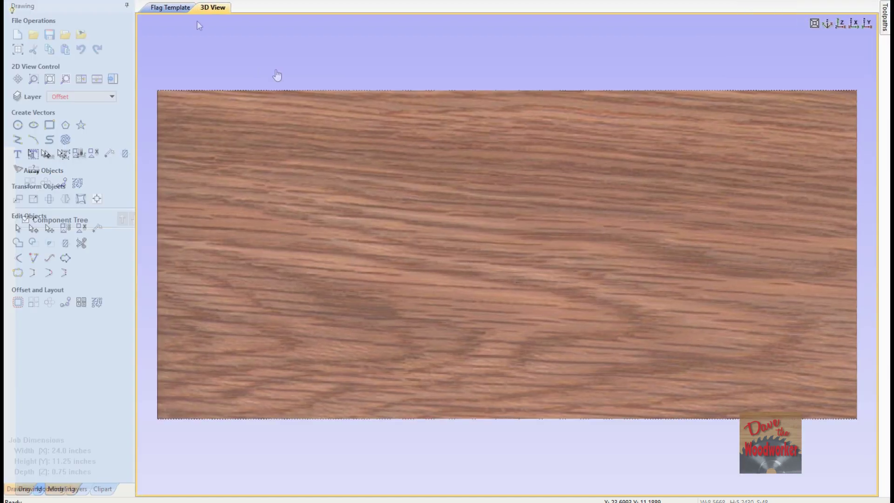
# Step: In the 2D view, hide the Stars layer and show the Offset layer with the stripes
pyautogui.click(184, 8)
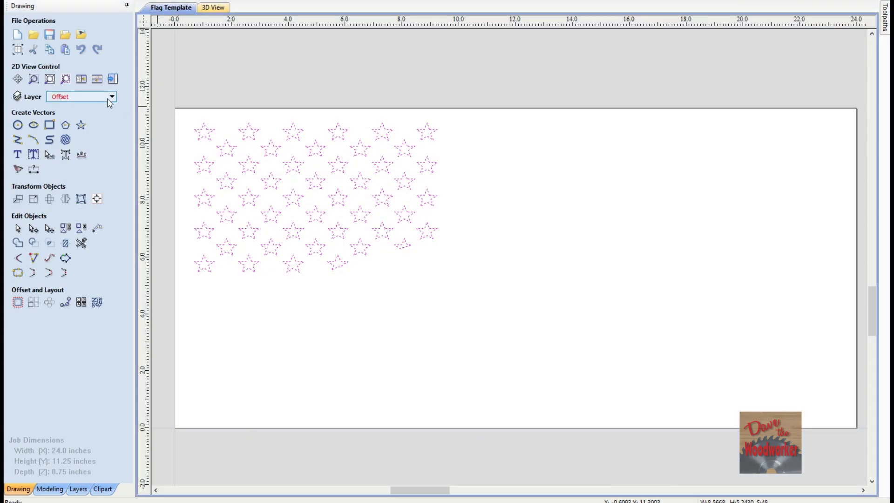
pyautogui.click(111, 97)
pyautogui.click(53, 113)
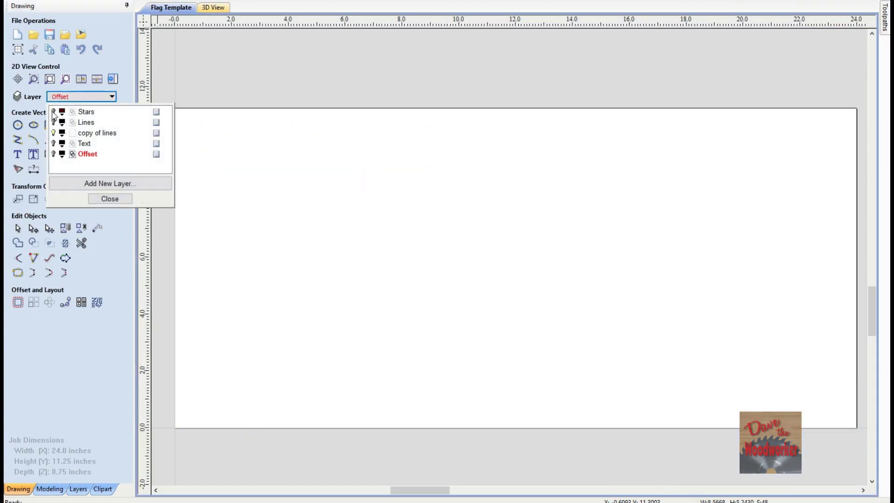
pyautogui.click(53, 154)
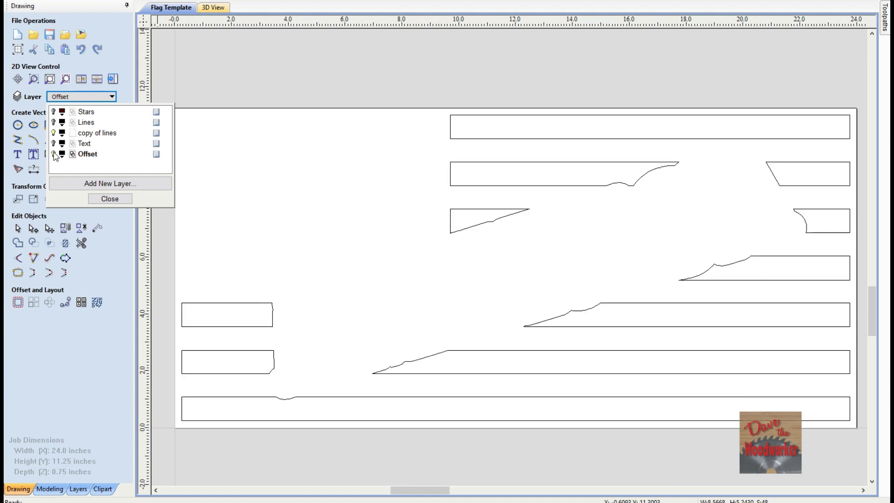
pyautogui.click(108, 200)
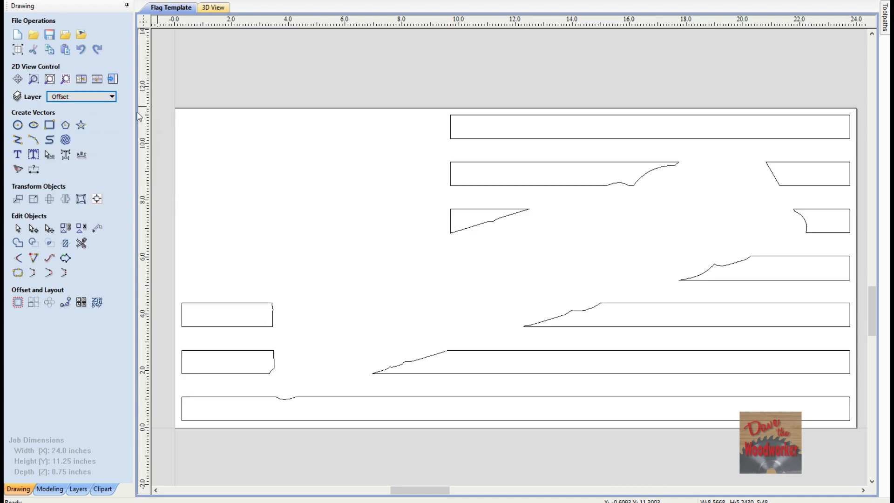
# Step: Calculate a V-Carve toolpath named V-Carve Stripes for all stripe shapes, with 0.06-inch flat depth and a 0.125-inch end mill for area clearance
pyautogui.click(112, 80)
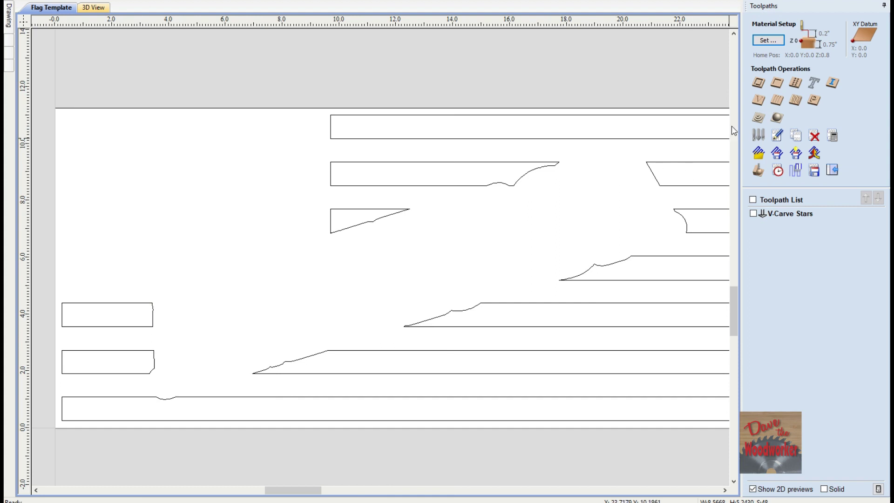
pyautogui.click(758, 100)
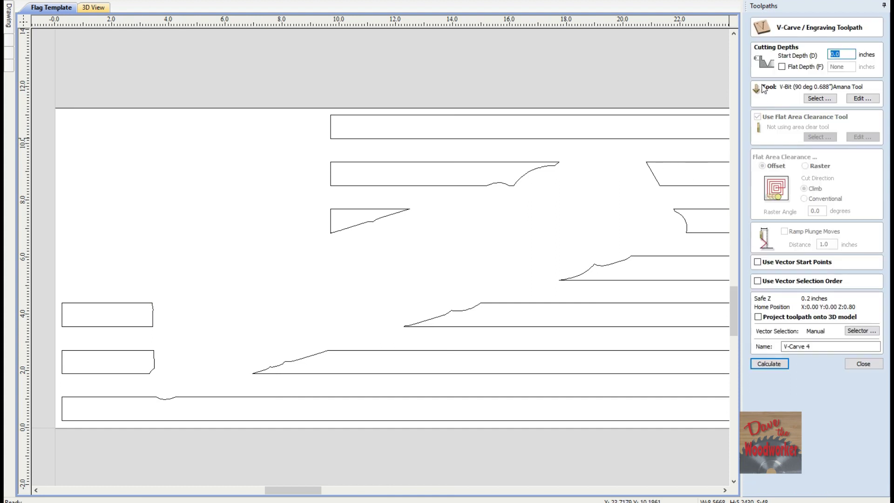
pyautogui.click(782, 67)
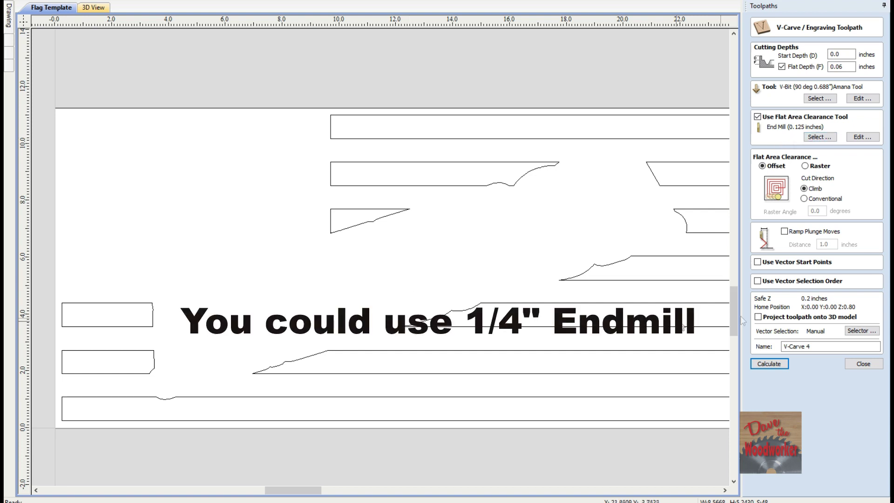
pyautogui.moveTo(733, 311); pyautogui.dragTo(733, 318)
pyautogui.scroll(-1, 493, 262)
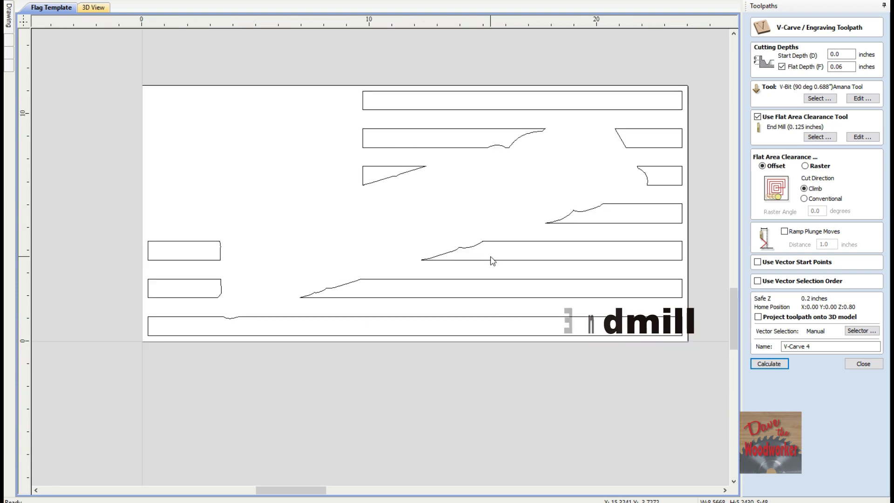
pyautogui.scroll(-1, 473, 251)
pyautogui.moveTo(242, 309)
pyautogui.mouseDown()
pyautogui.moveTo(319, 356)
pyautogui.moveTo(668, 357)
pyautogui.mouseUp()
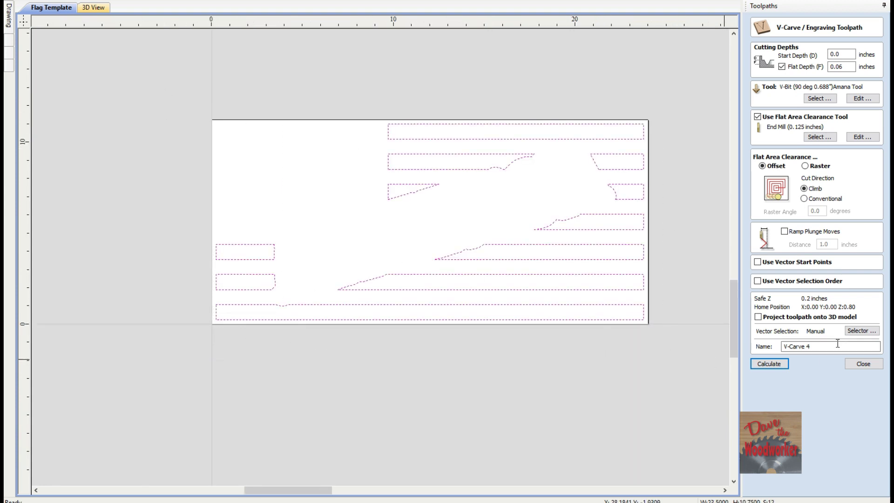
pyautogui.click(823, 346)
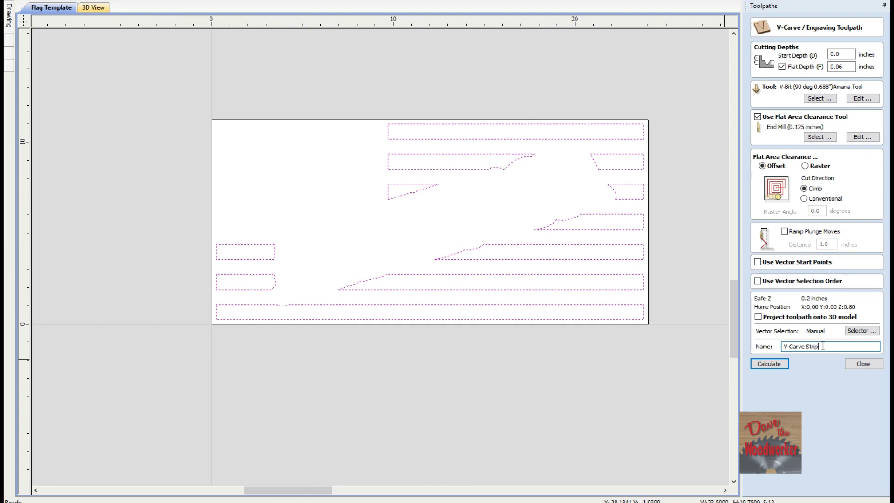
pyautogui.press('Return')
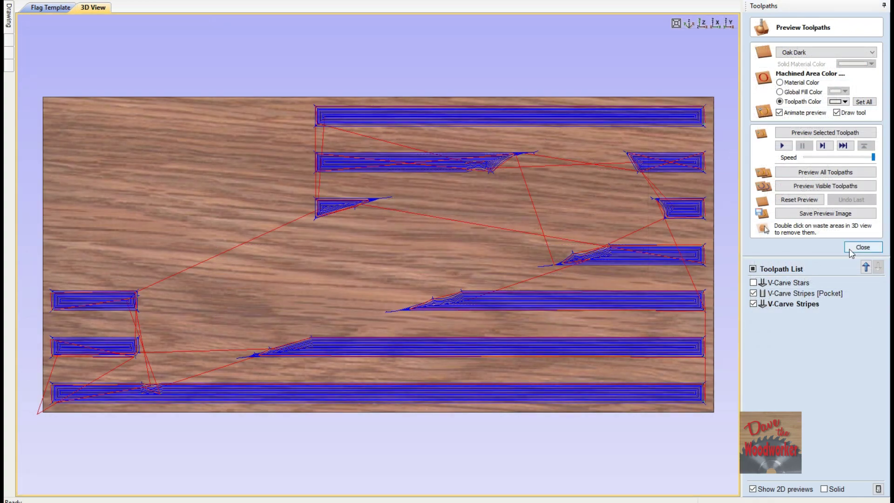
# Step: Close the preview, hide both V-Carve Stripes toolpaths, and return to the drawing tools
pyautogui.click(862, 248)
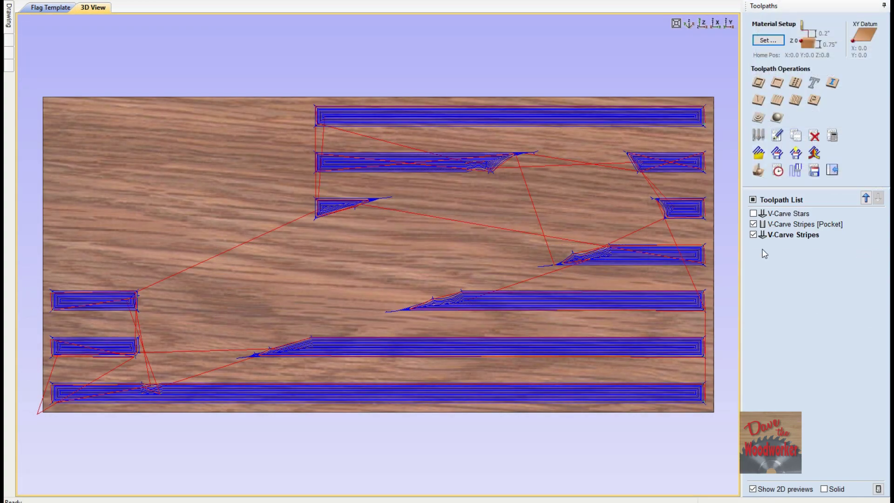
pyautogui.click(753, 224)
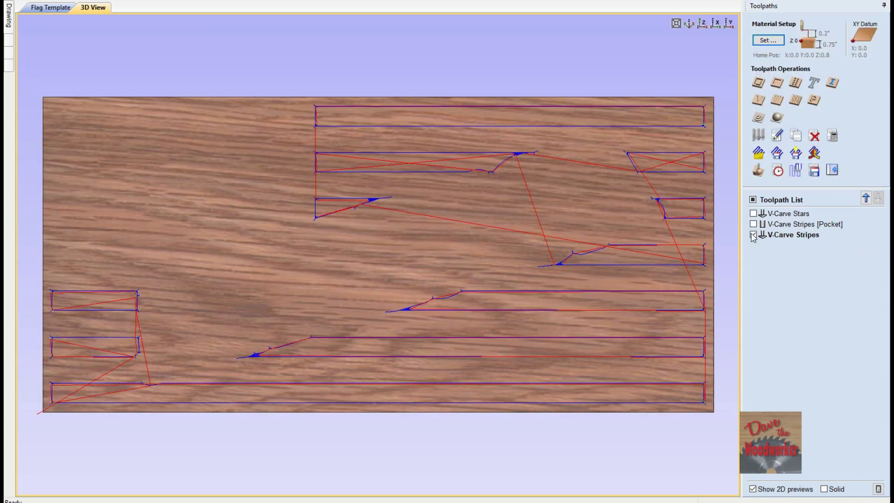
pyautogui.click(753, 235)
pyautogui.click(832, 170)
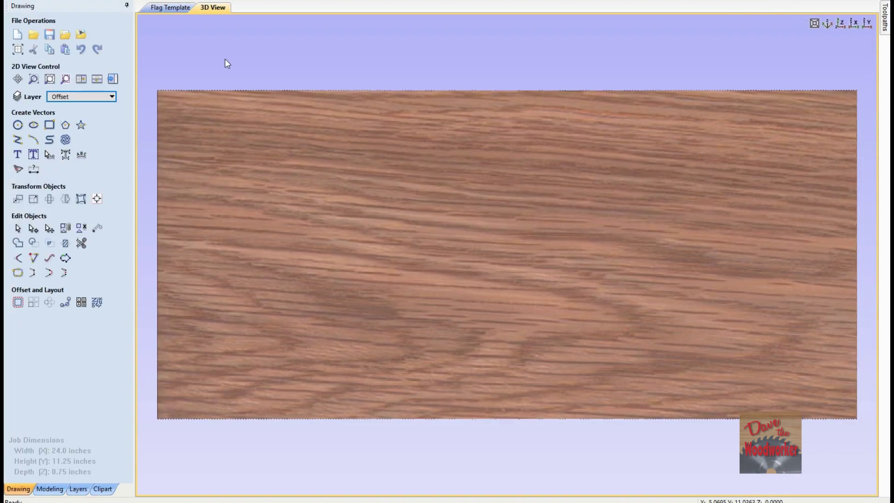
# Step: In the 2D view, hide the Offset layer and show the Text layer with the AMERICA lettering
pyautogui.click(170, 8)
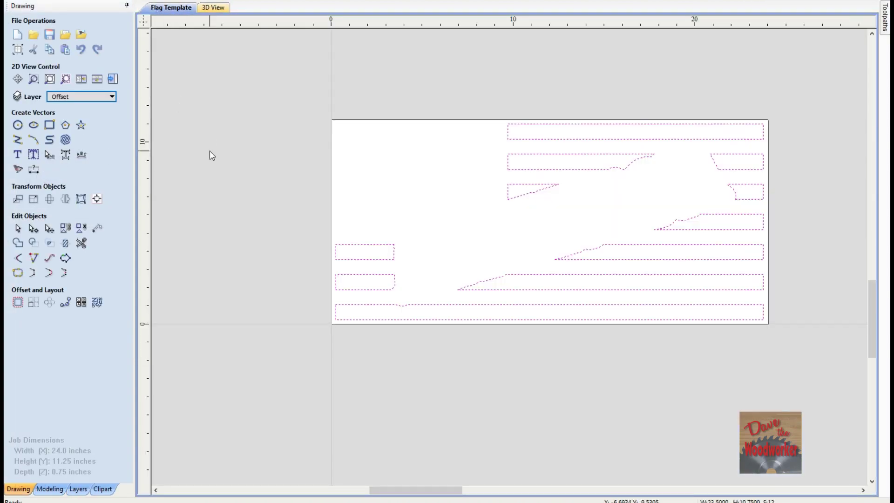
pyautogui.click(114, 97)
pyautogui.click(54, 155)
pyautogui.click(53, 144)
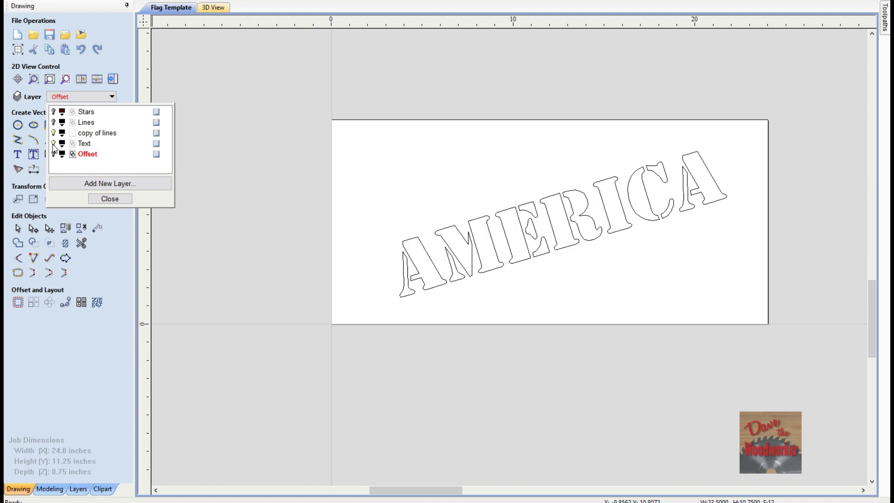
pyautogui.click(110, 199)
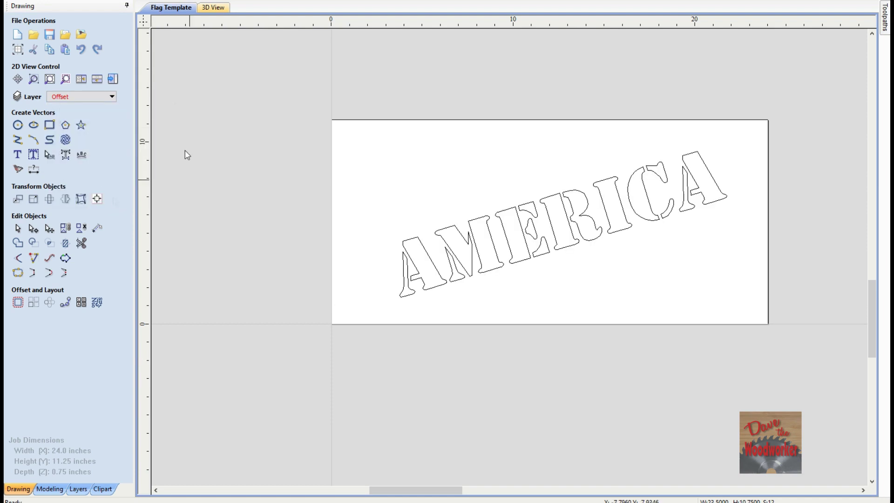
# Step: Calculate a V-Carve toolpath named V-Carve Text for the AMERICA lettering at 0.06-inch flat depth, and hide its two resulting toolpaths
pyautogui.click(113, 80)
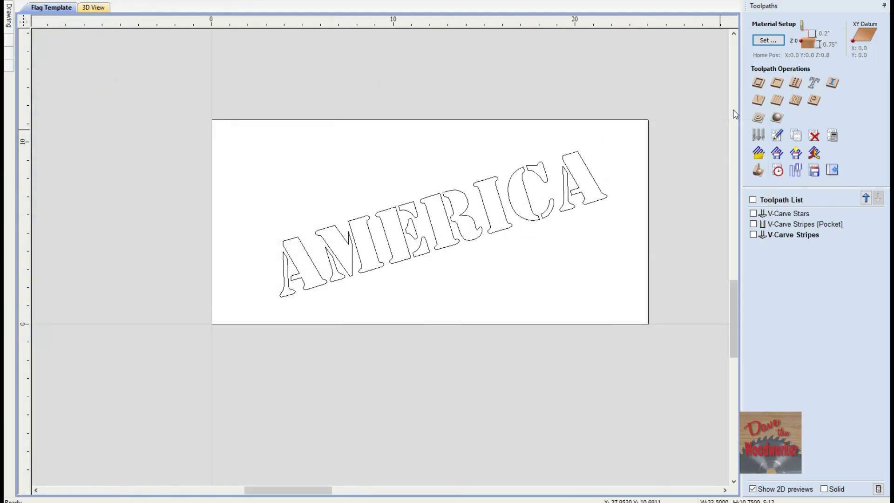
pyautogui.click(758, 99)
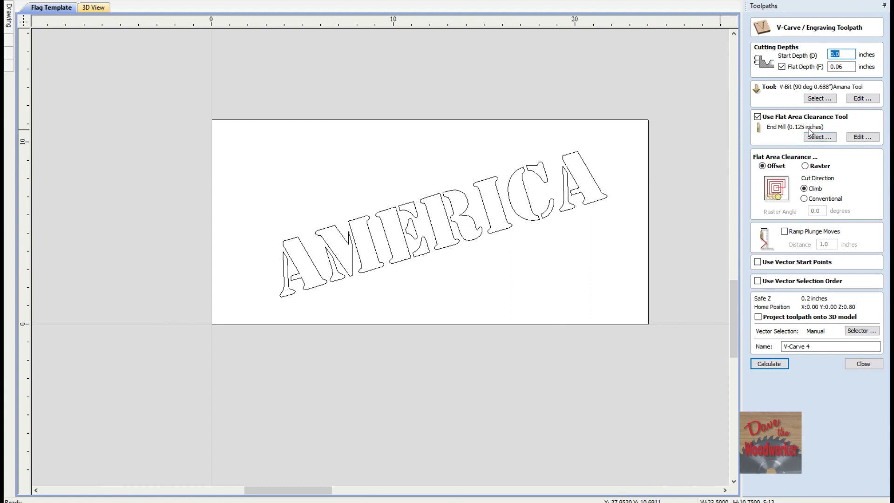
pyautogui.moveTo(257, 119); pyautogui.dragTo(633, 339)
pyautogui.click(818, 346)
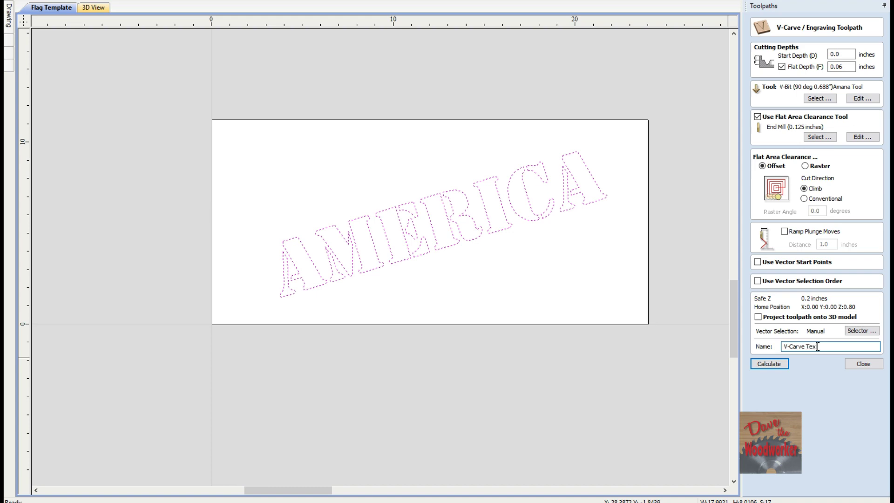
pyautogui.click(763, 365)
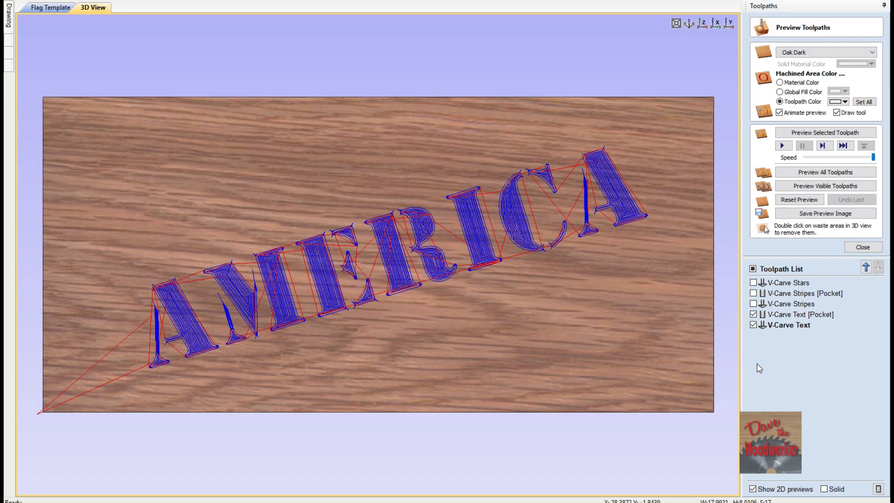
pyautogui.click(753, 314)
pyautogui.click(753, 325)
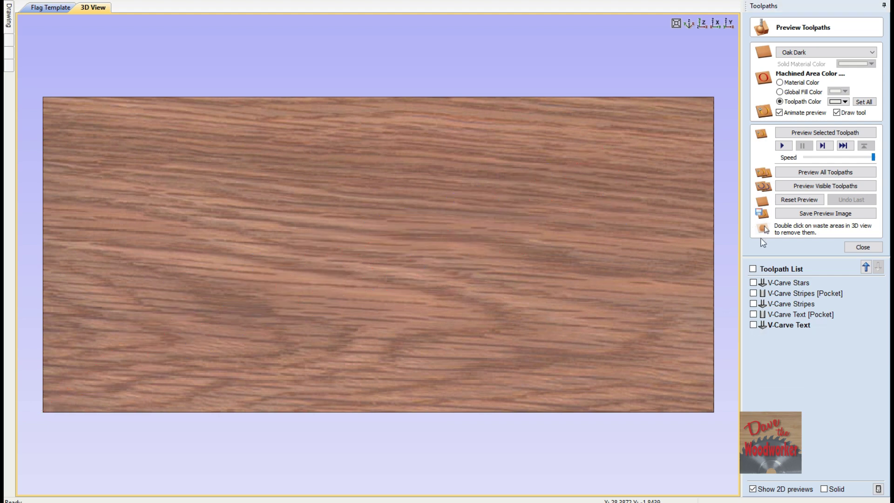
# Step: Preview all toolpaths on the Oak Dark material and set the V-Carve Stars toolpath color to white
pyautogui.click(790, 173)
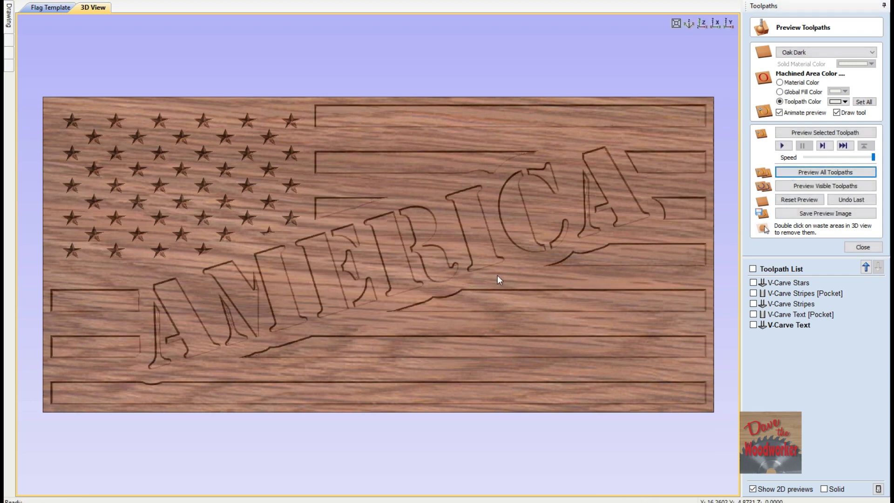
pyautogui.click(785, 283)
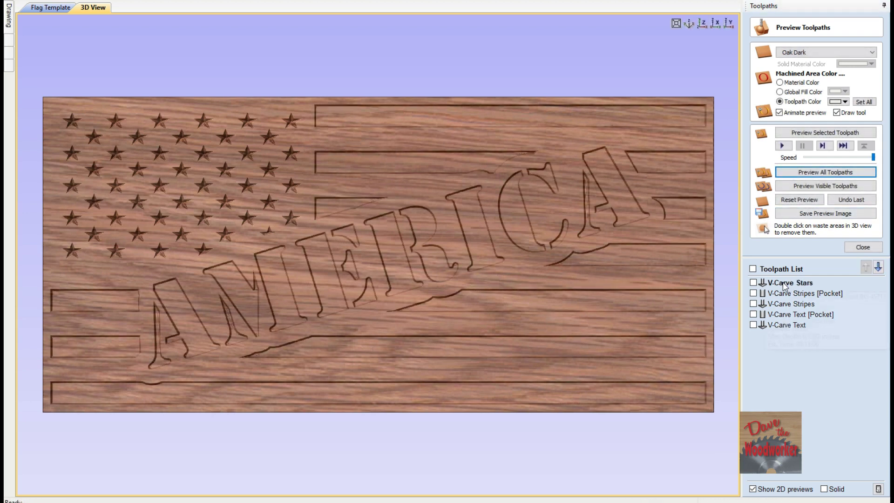
pyautogui.click(844, 102)
pyautogui.click(882, 166)
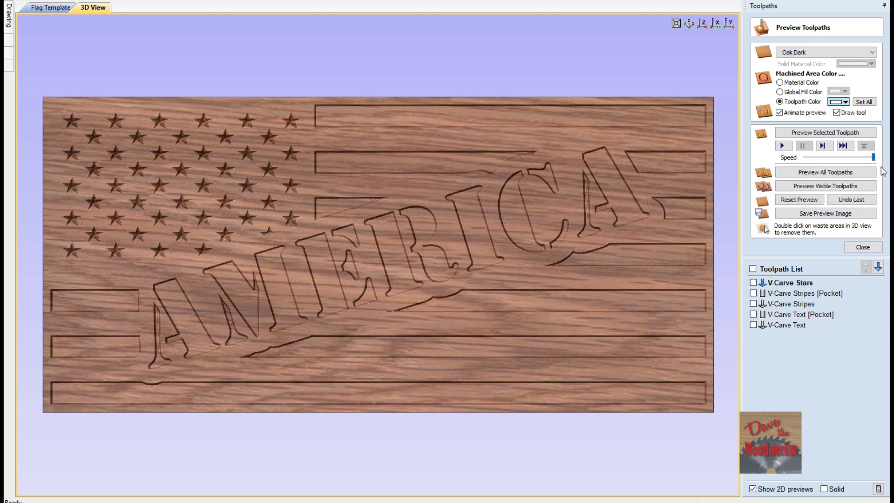
# Step: Set the preview color of both the V-Carve Stripes and V-Carve Stripes [Pocket] toolpaths to red
pyautogui.click(791, 304)
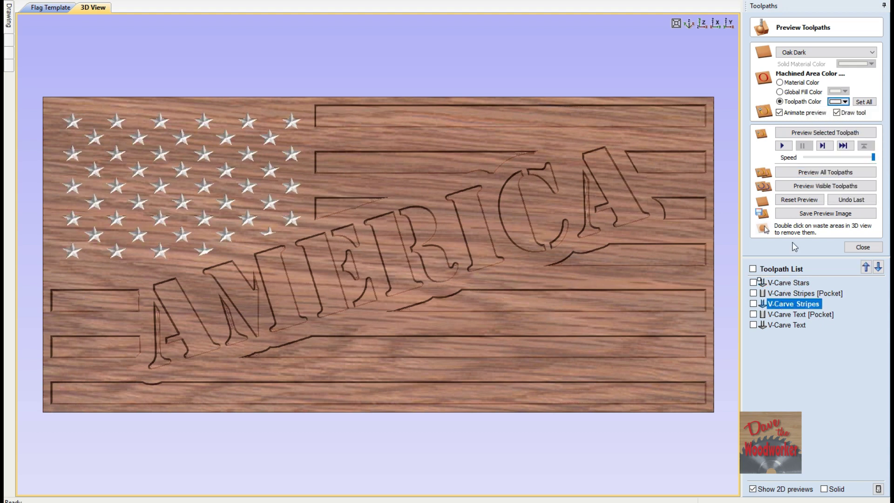
pyautogui.click(844, 102)
pyautogui.click(817, 145)
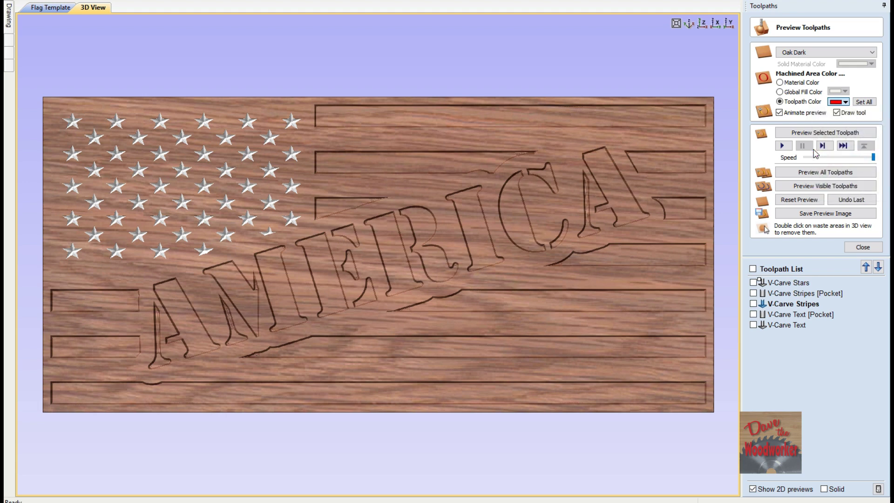
pyautogui.click(791, 293)
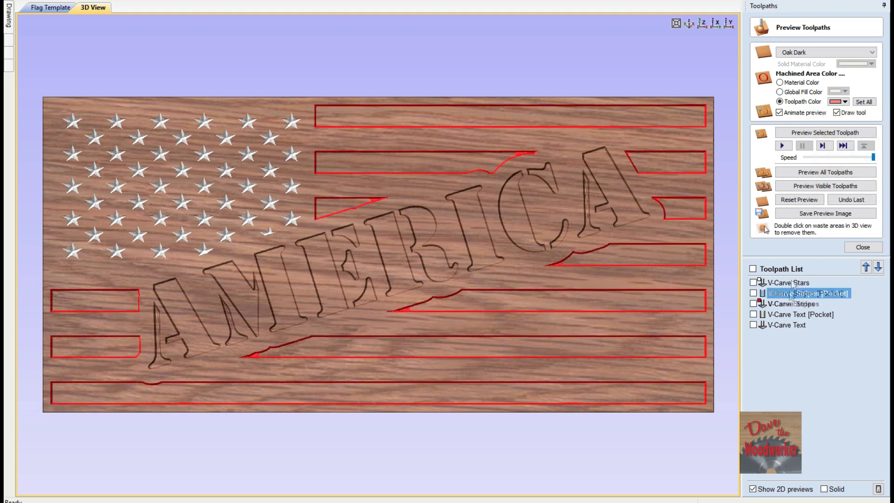
pyautogui.click(844, 102)
pyautogui.click(815, 148)
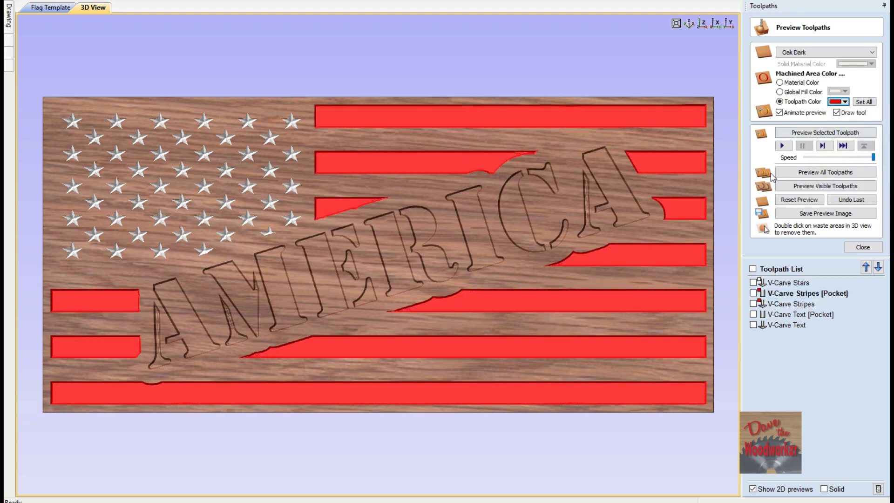
# Step: Set the preview color of both the V-Carve Text and V-Carve Text [Pocket] toolpaths to blue
pyautogui.click(783, 324)
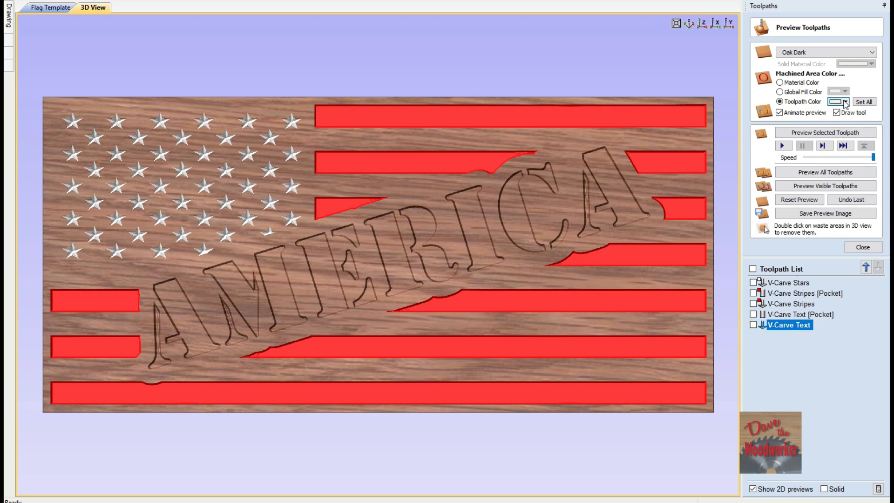
pyautogui.click(844, 102)
pyautogui.click(863, 138)
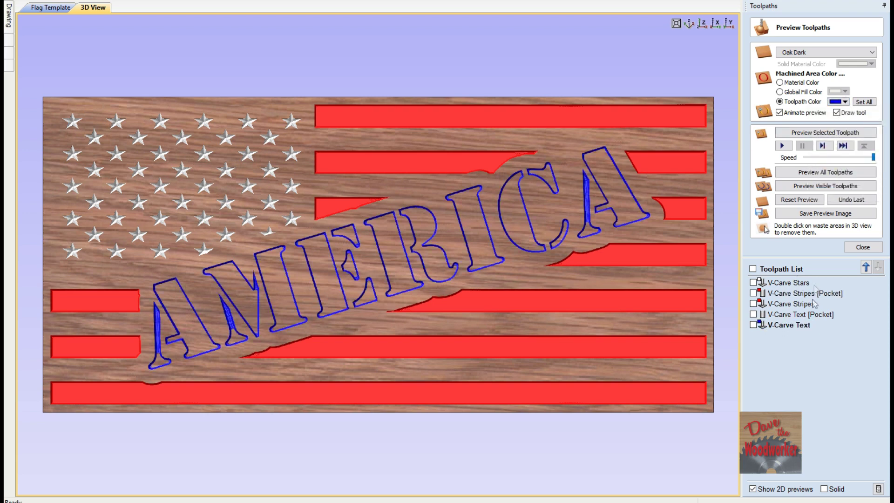
pyautogui.click(792, 315)
pyautogui.click(844, 102)
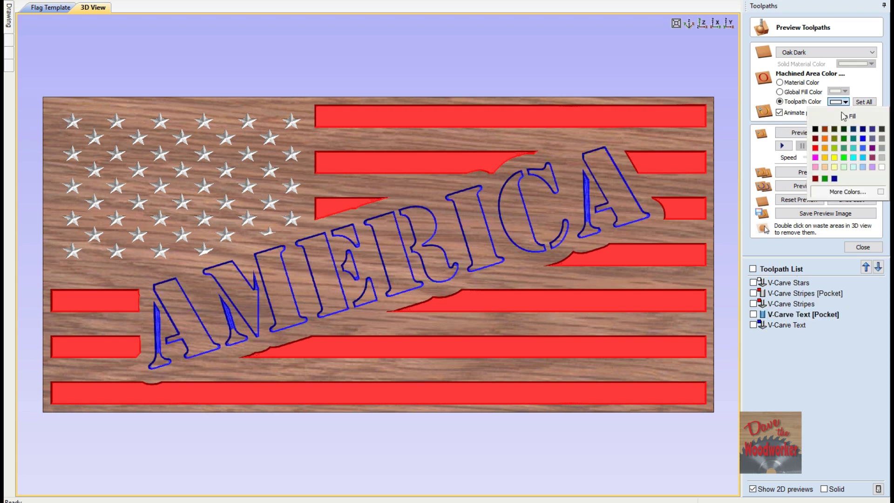
pyautogui.click(864, 139)
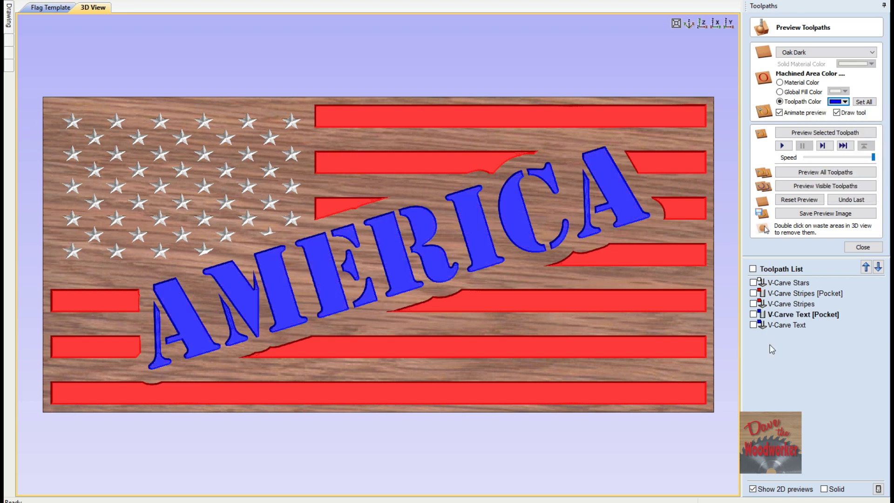